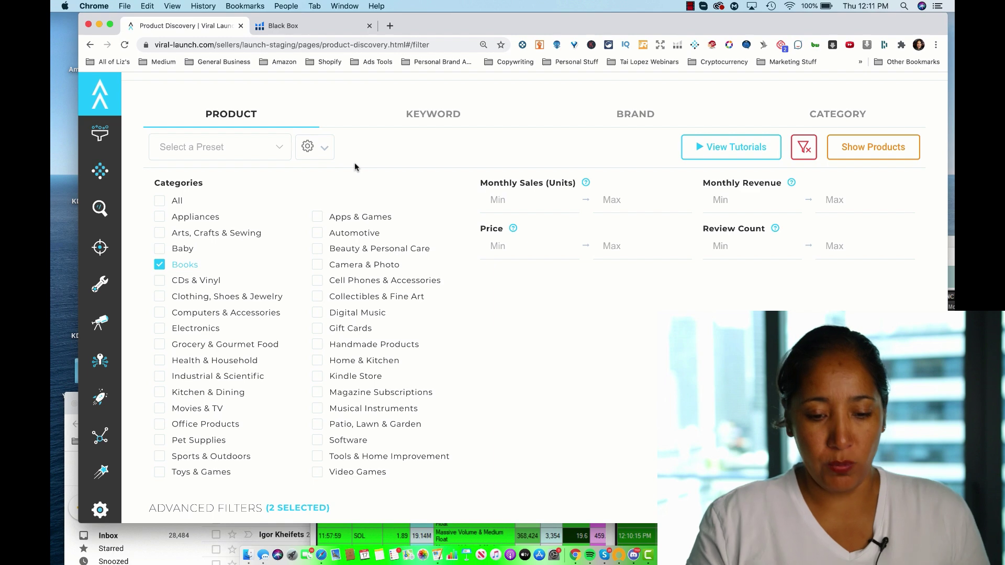
Review the Books category selection, the advanced filters and the product results in Viral Launch Product Discovery.
scroll(354, 167, up, 1)
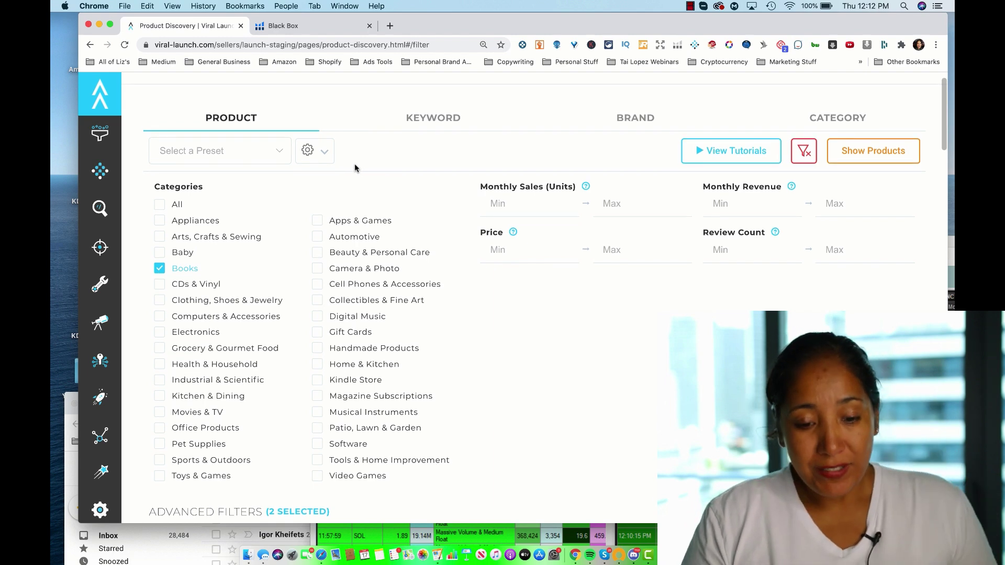
scroll(357, 234, down, 1)
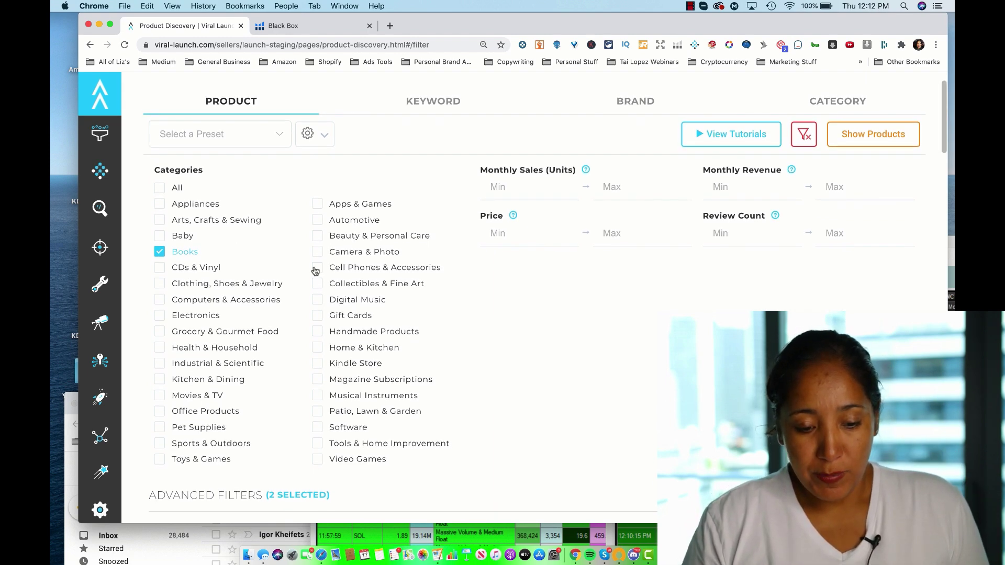
scroll(371, 271, down, 10)
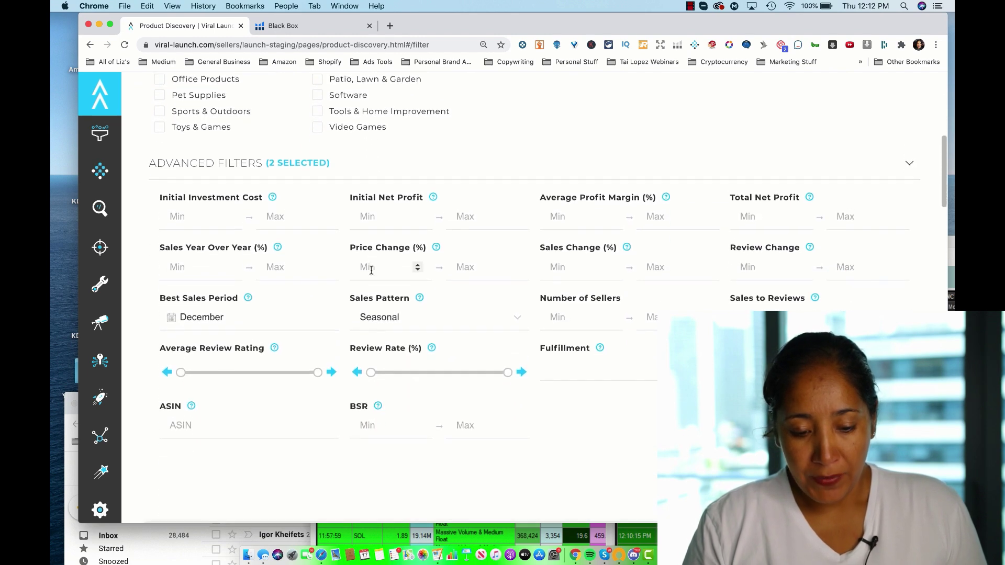
scroll(372, 299, up, 10)
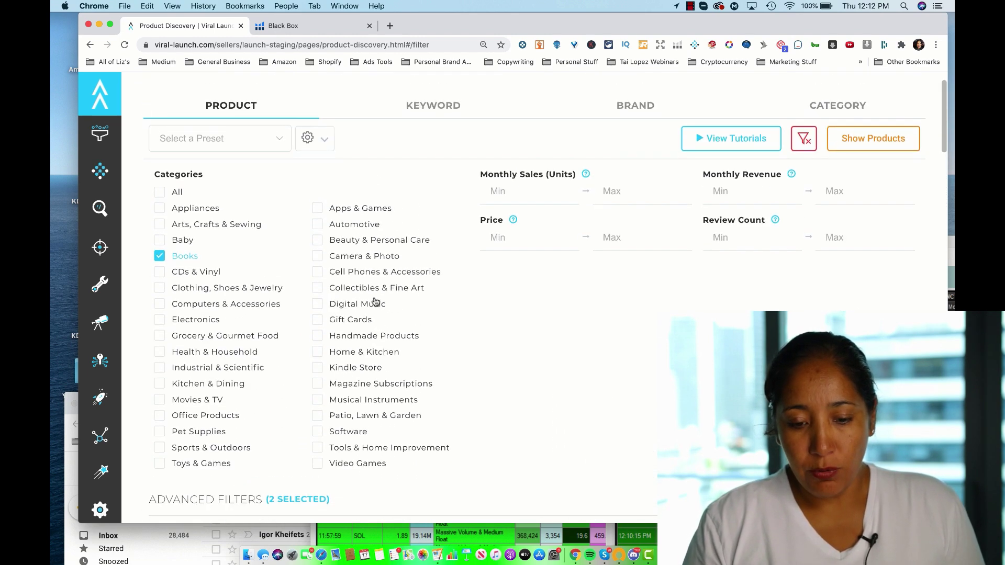
scroll(521, 318, down, 3)
scroll(522, 318, down, 15)
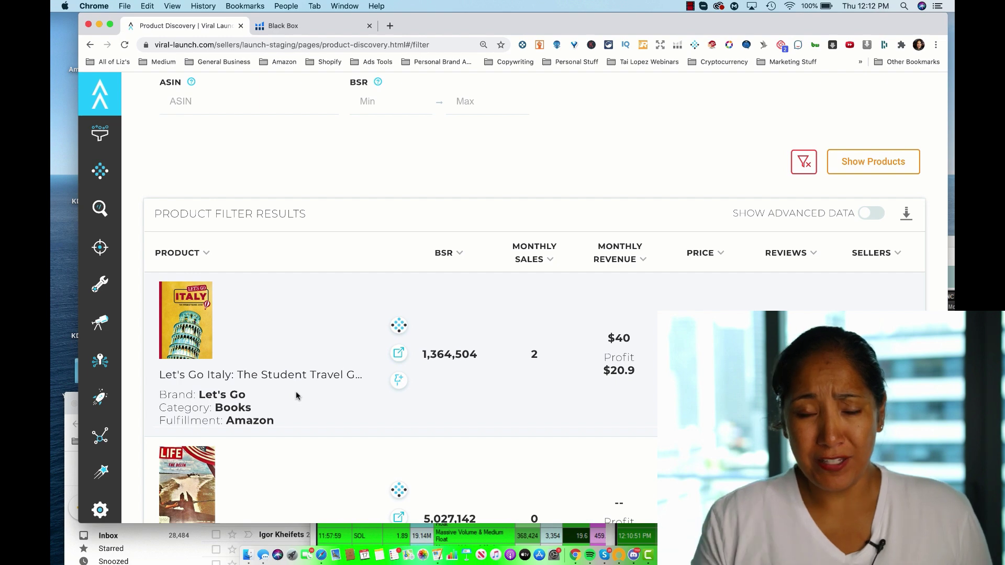
Switch to Helium 10 Black Box and review the Books product filters, including the best sales period and title keyword.
click(296, 32)
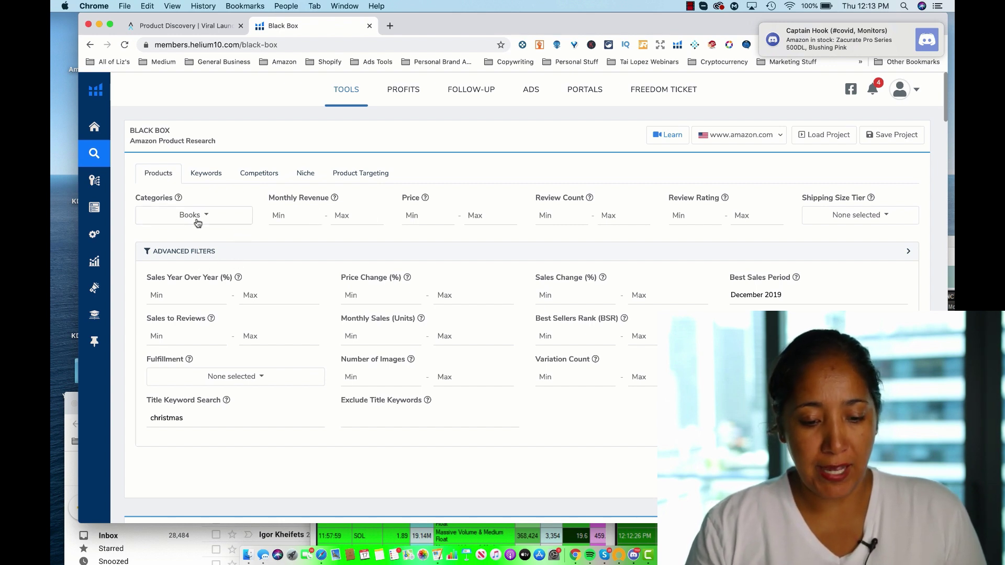
scroll(314, 284, down, 1)
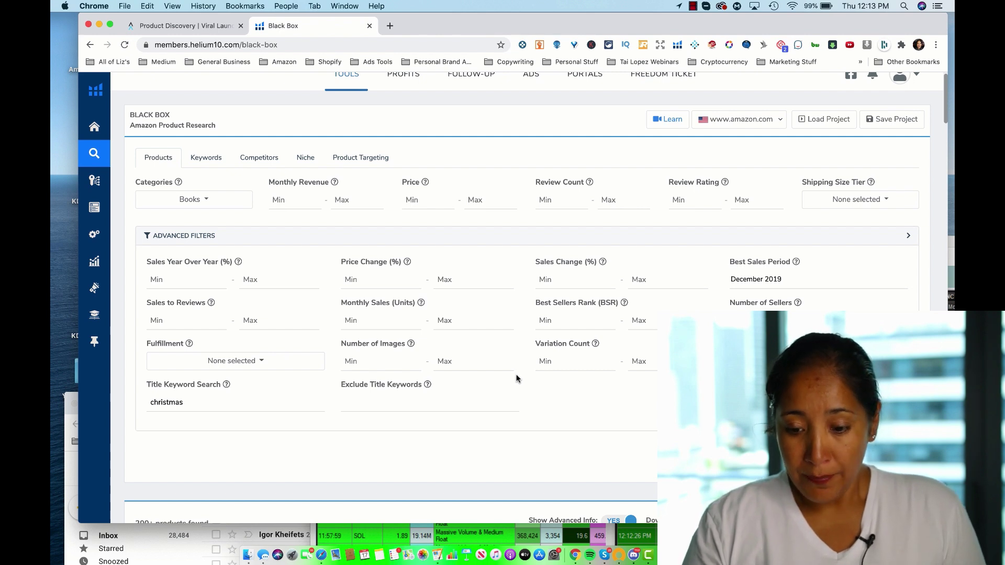
scroll(517, 378, down, 1)
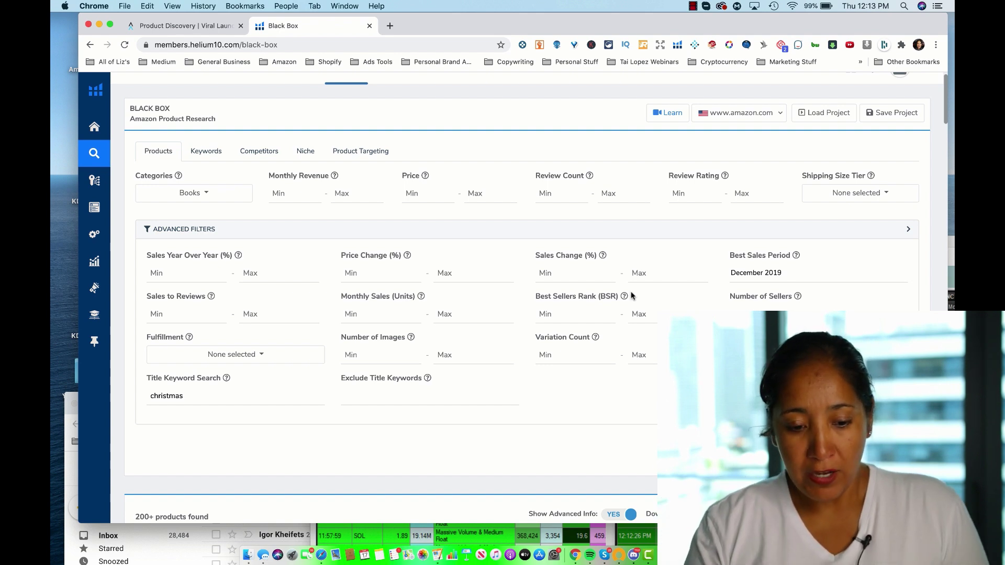
scroll(632, 296, down, 2)
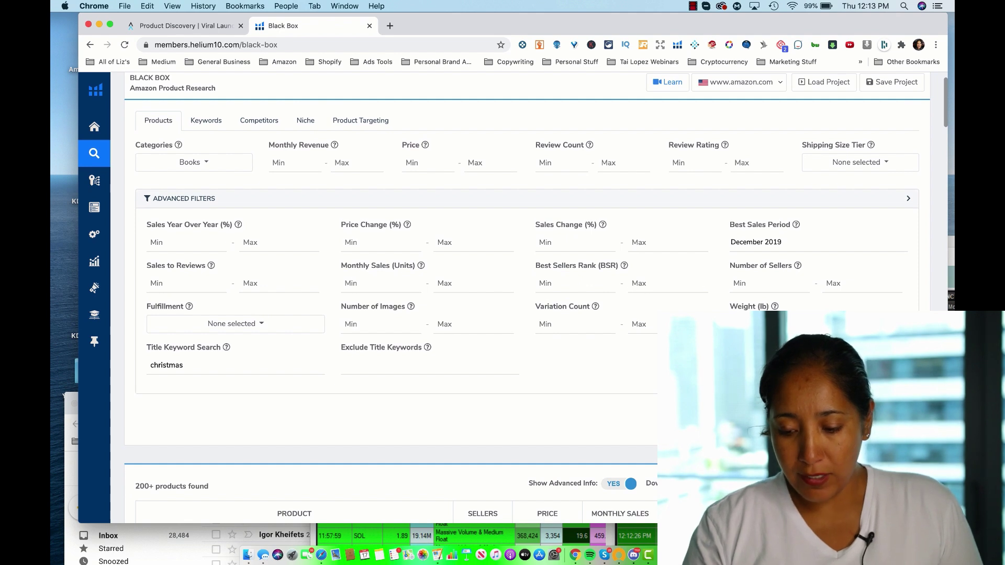
scroll(584, 376, up, 3)
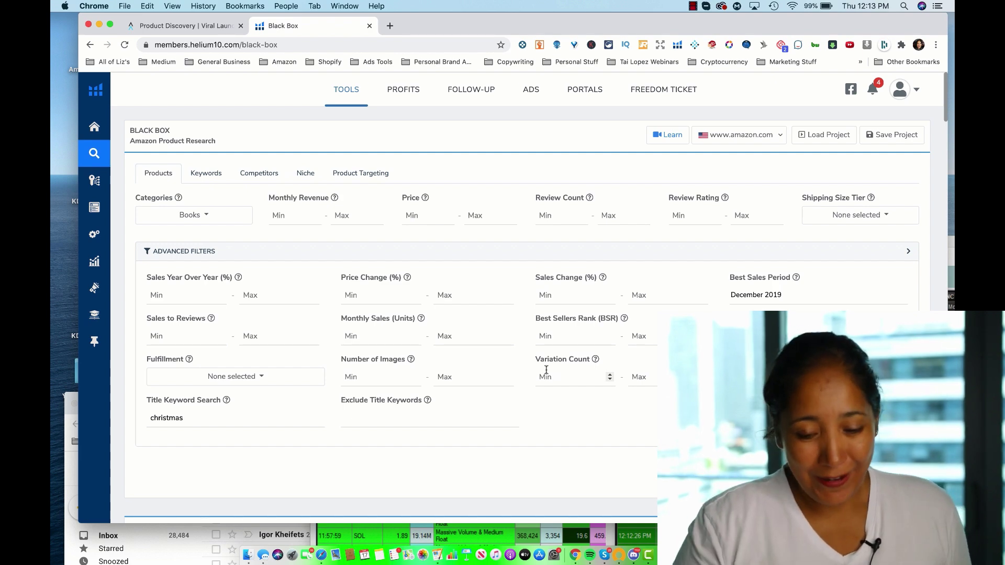
Sort the Black Box product results by Monthly Sales (Units) High To Low.
scroll(470, 385, down, 5)
scroll(471, 388, down, 3)
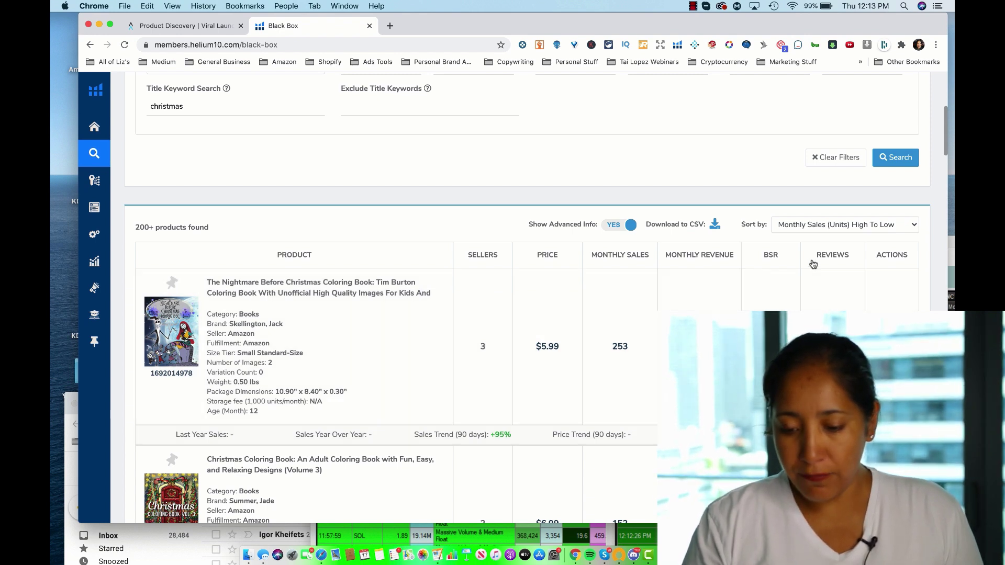
click(826, 225)
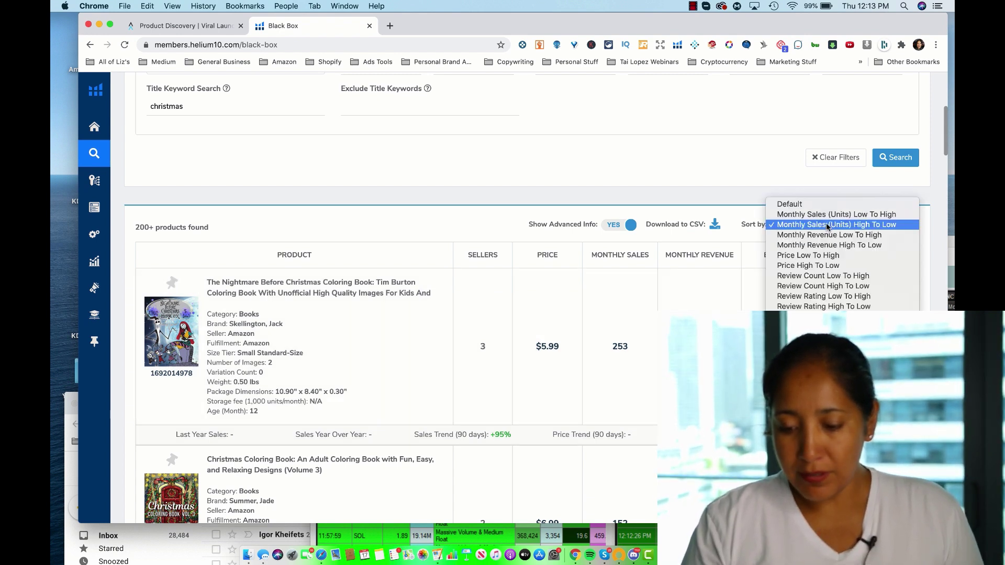
click(826, 226)
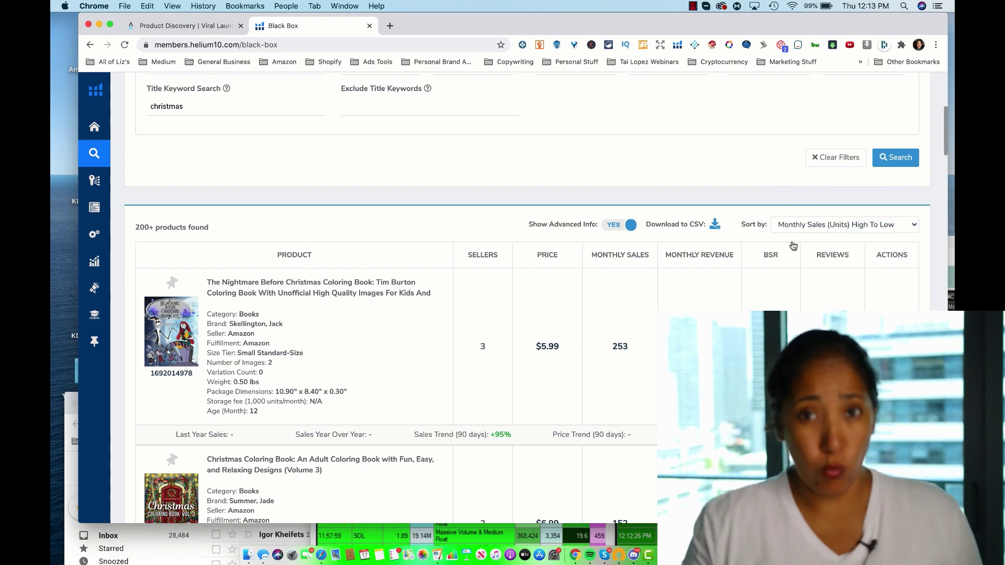
Examine the first two Christmas coloring book results and highlight the 90-day sales trend of The Nightmare Before Christmas Coloring Book.
scroll(634, 272, down, 3)
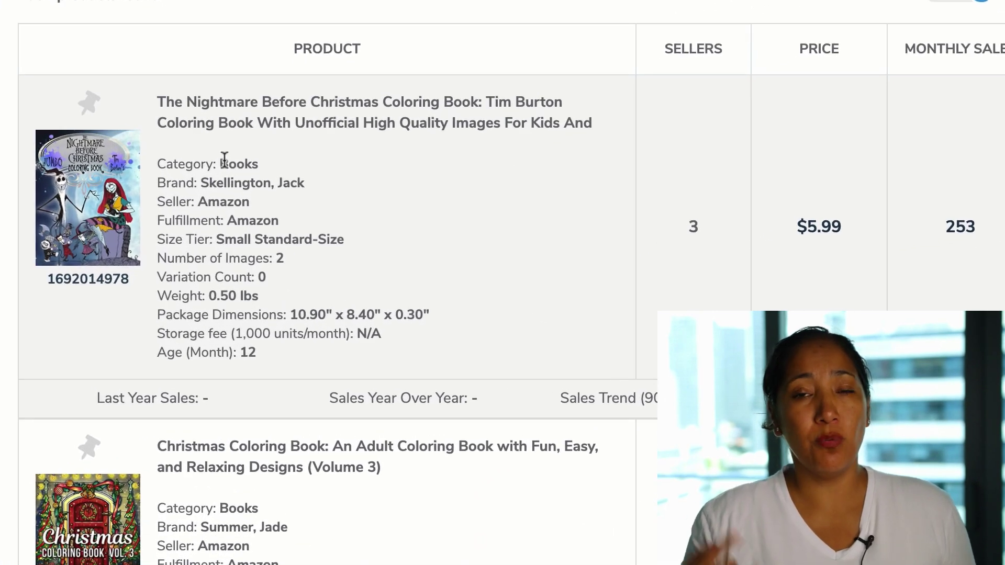
scroll(175, 297, down, 3)
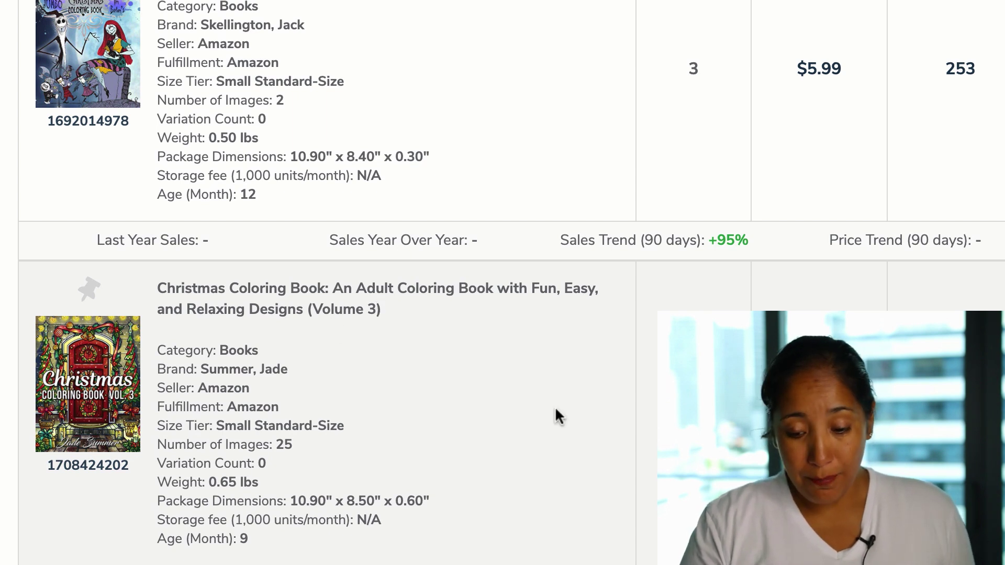
scroll(556, 415, down, 1)
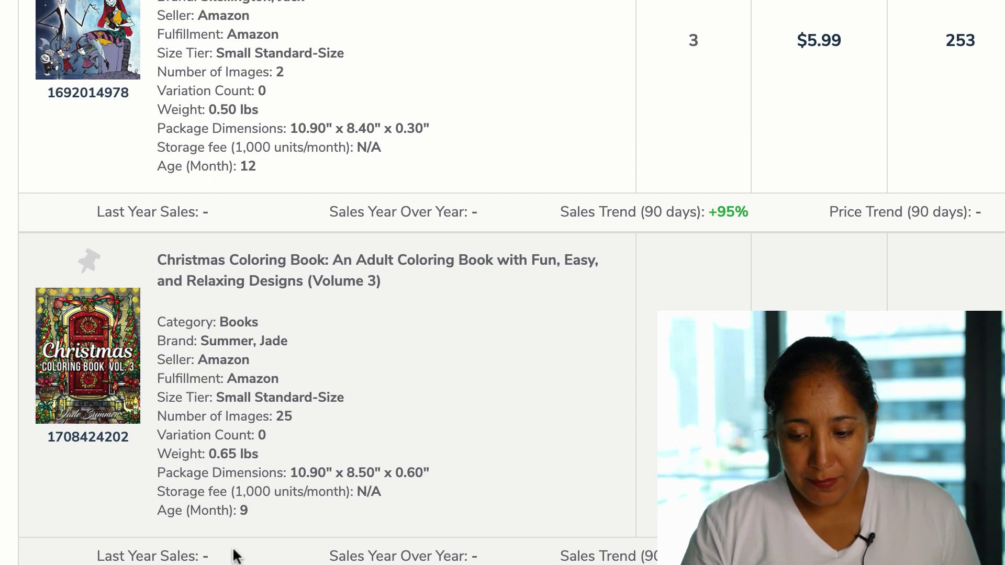
scroll(366, 518, down, 3)
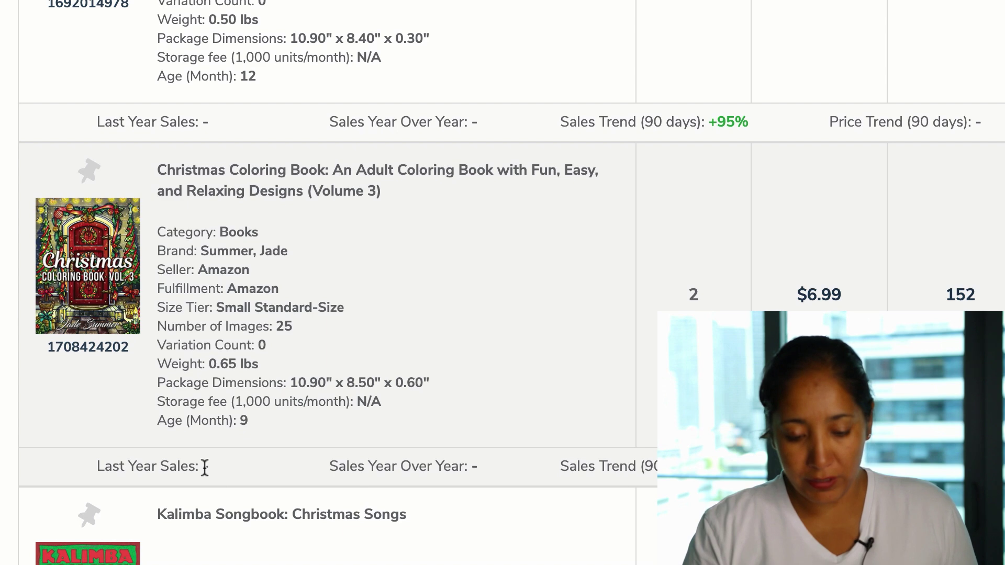
scroll(571, 275, up, 4)
scroll(570, 274, up, 15)
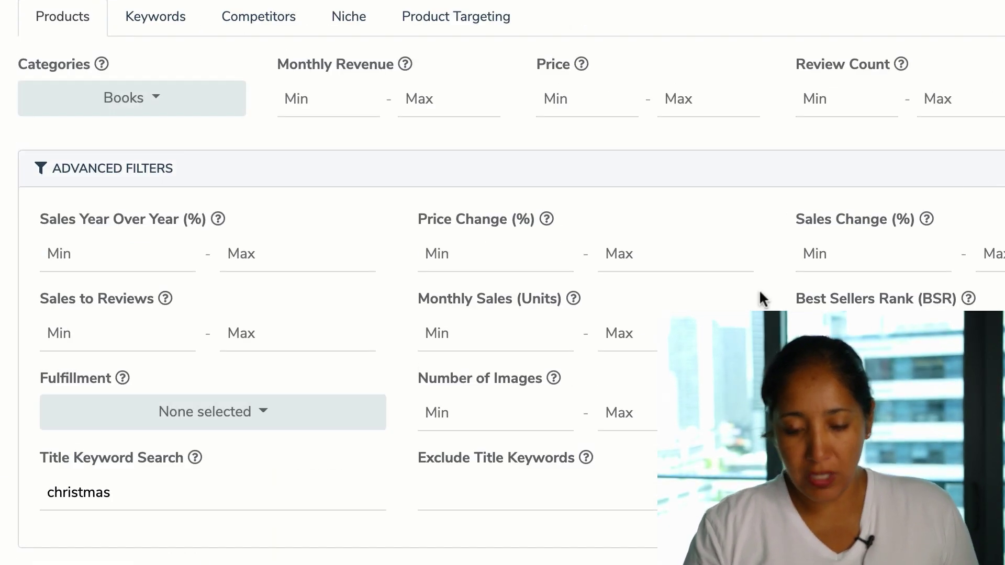
scroll(848, 240, down, 15)
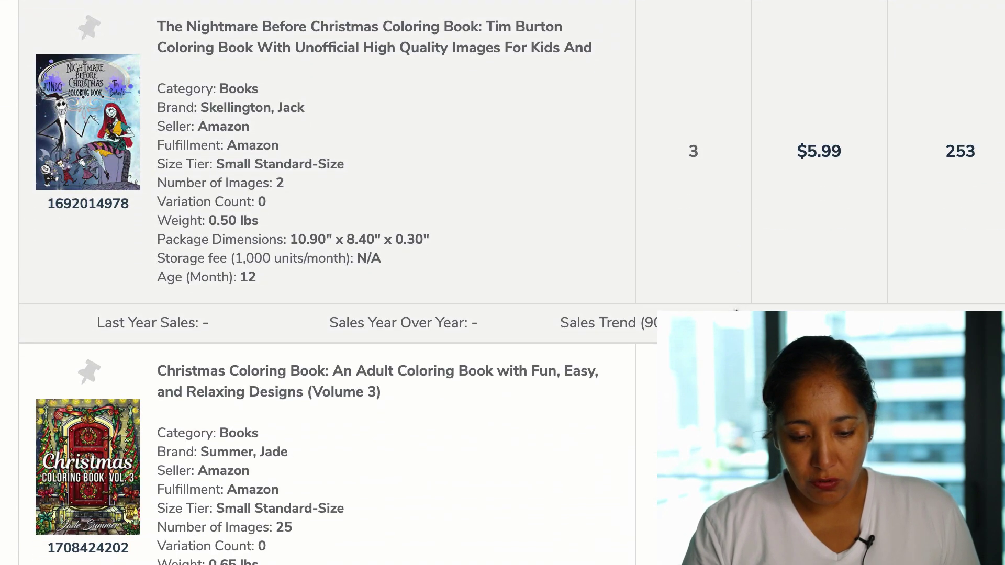
scroll(622, 374, down, 3)
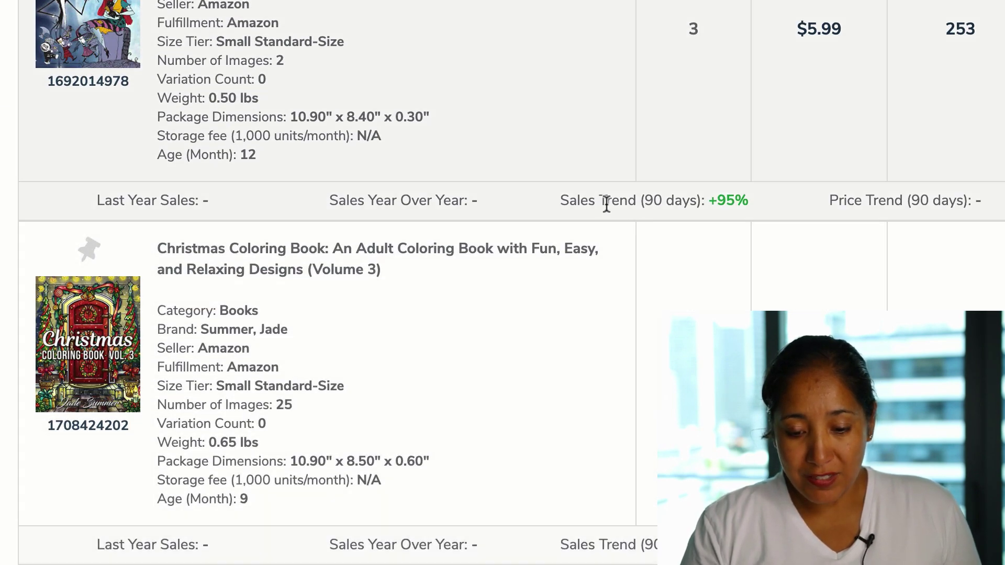
drag(710, 200, 749, 205)
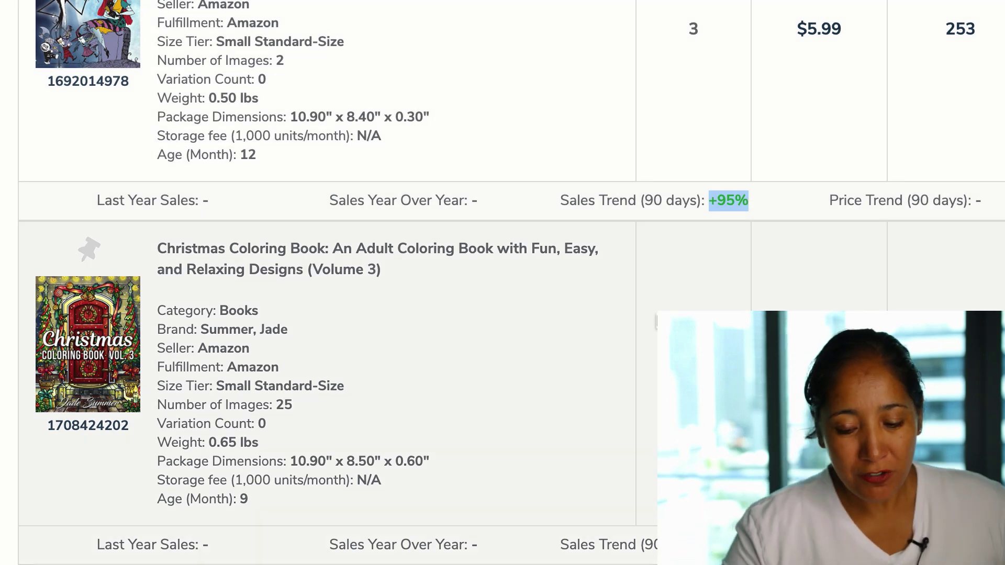
Examine the sales figures for Christmas Coloring Book Volume 3, Kalimba Songbook and I Spy Christmas.
scroll(689, 146, down, 3)
scroll(673, 152, down, 3)
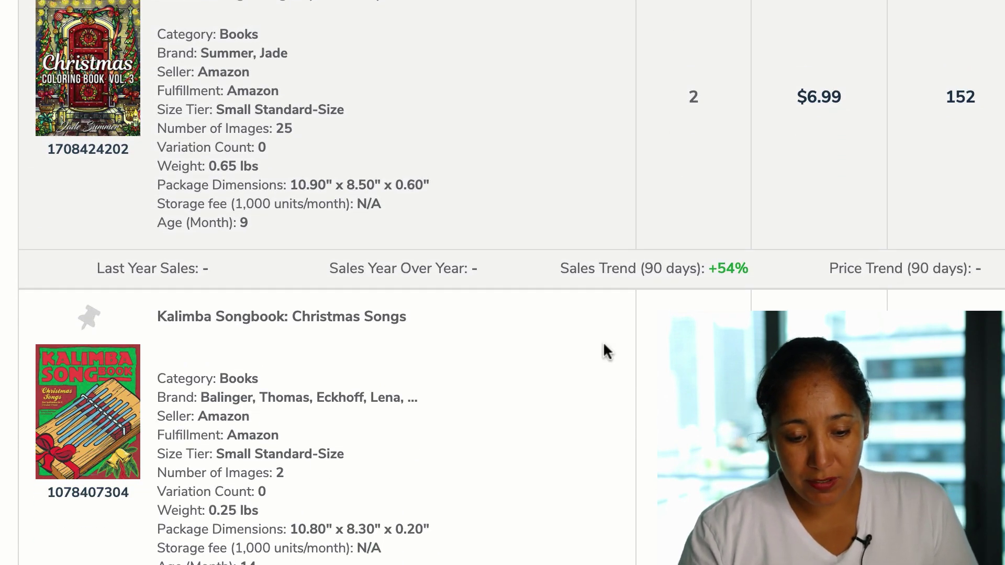
scroll(399, 391, down, 1)
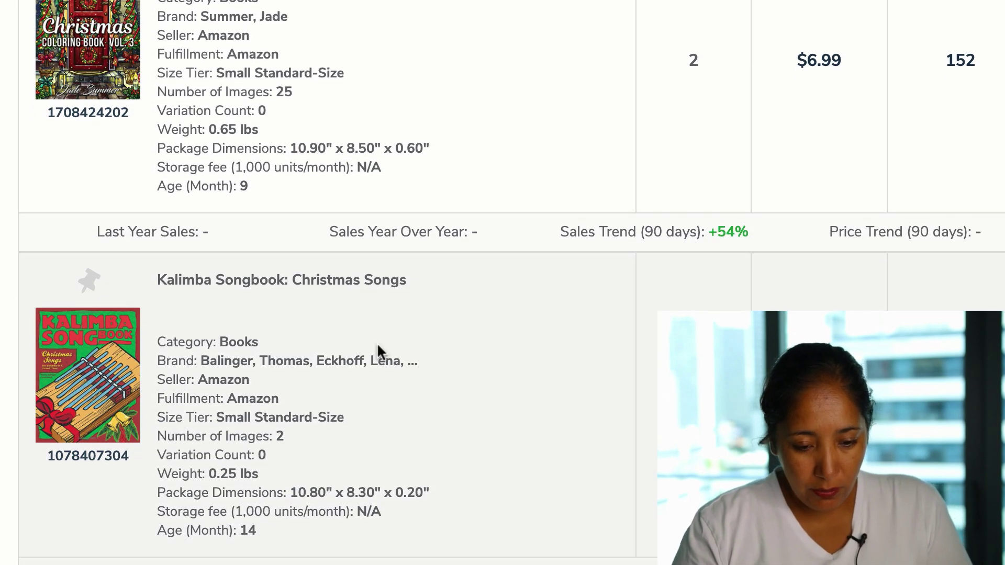
scroll(379, 350, down, 5)
scroll(381, 442, down, 2)
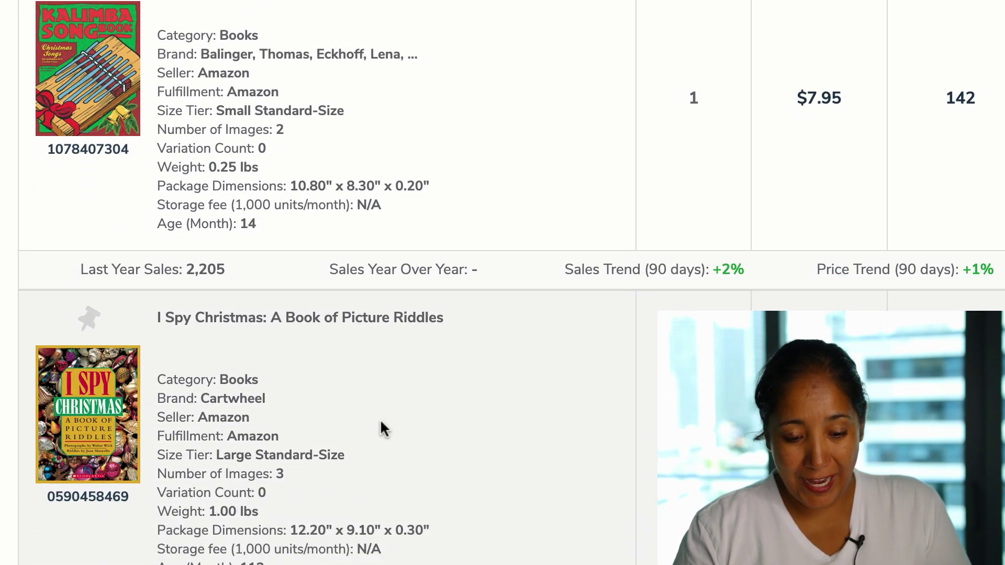
scroll(314, 497, down, 3)
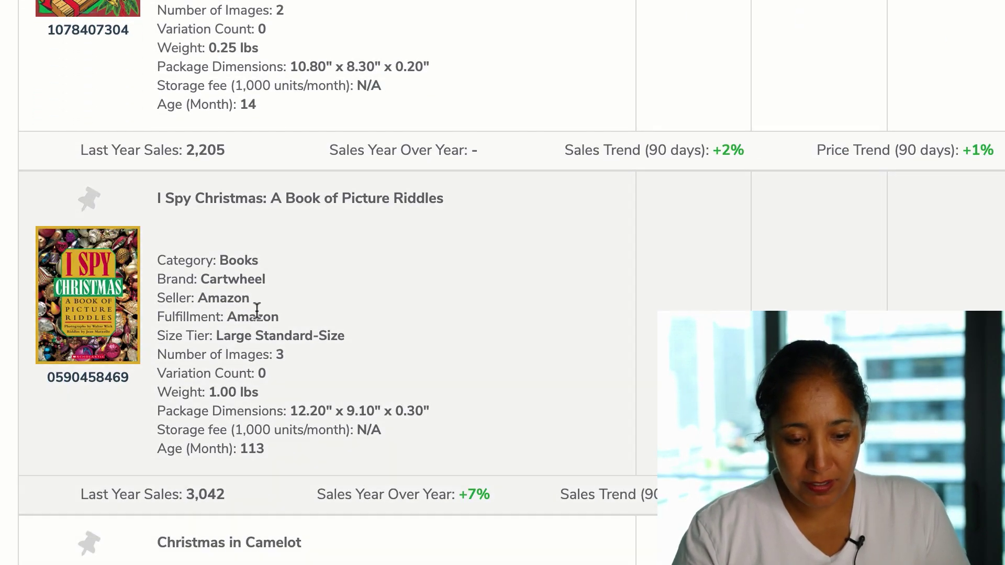
Compare the last-year sales entries of the results from the first coloring book through Christmas in Camelot.
scroll(255, 308, up, 5)
scroll(255, 312, down, 8)
scroll(254, 387, up, 8)
scroll(253, 383, up, 15)
scroll(242, 267, down, 5)
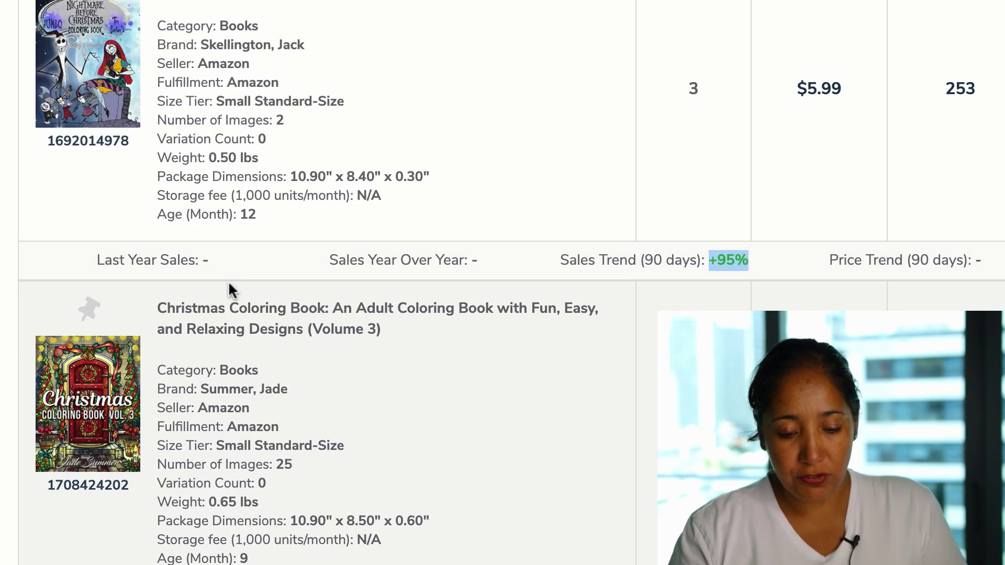
scroll(289, 282, down, 20)
scroll(289, 282, down, 3)
scroll(248, 335, down, 3)
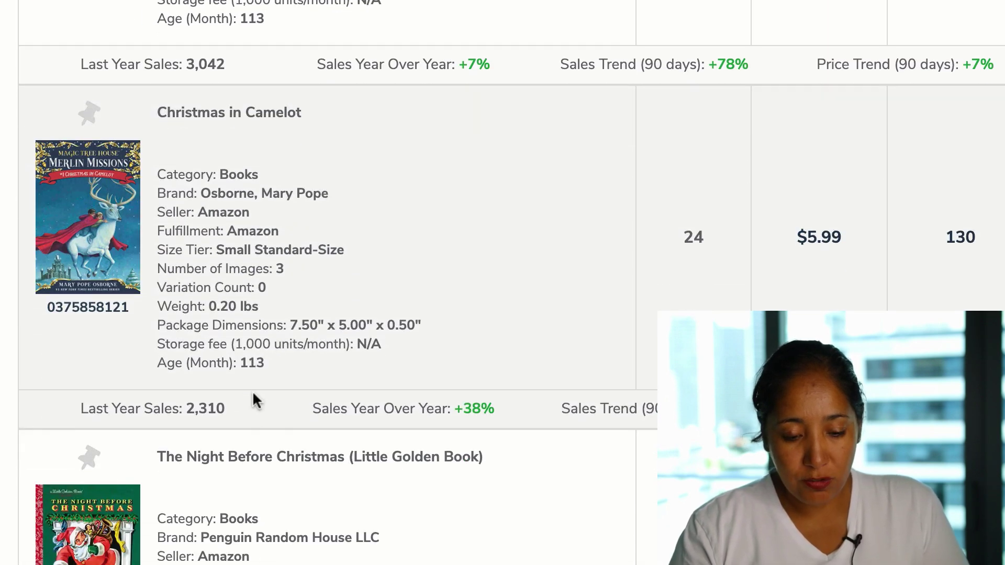
Highlight the last-year sales and the 90-day sales trend of I Spy Christmas.
scroll(245, 164, up, 2)
drag(226, 175, 161, 174)
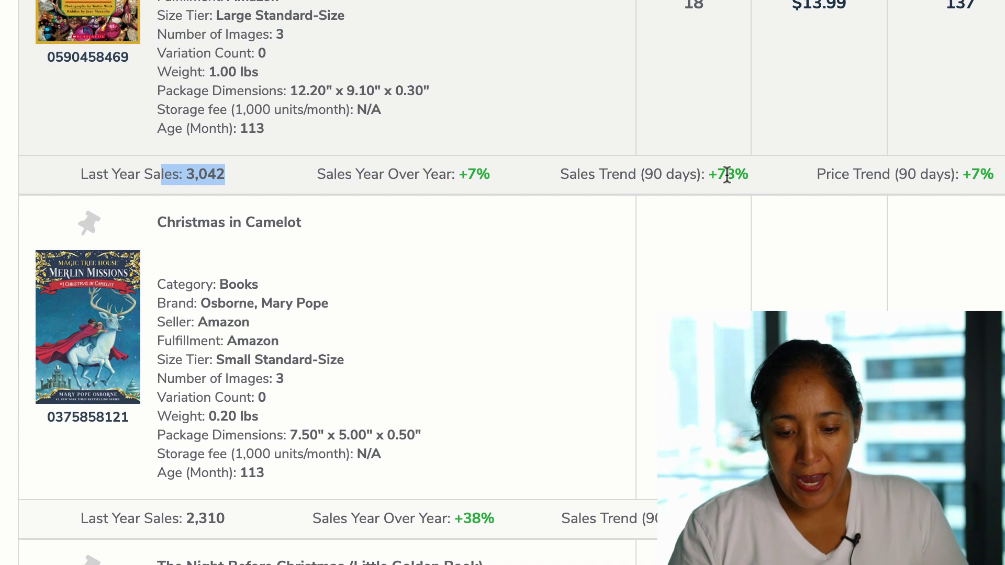
drag(752, 177, 710, 176)
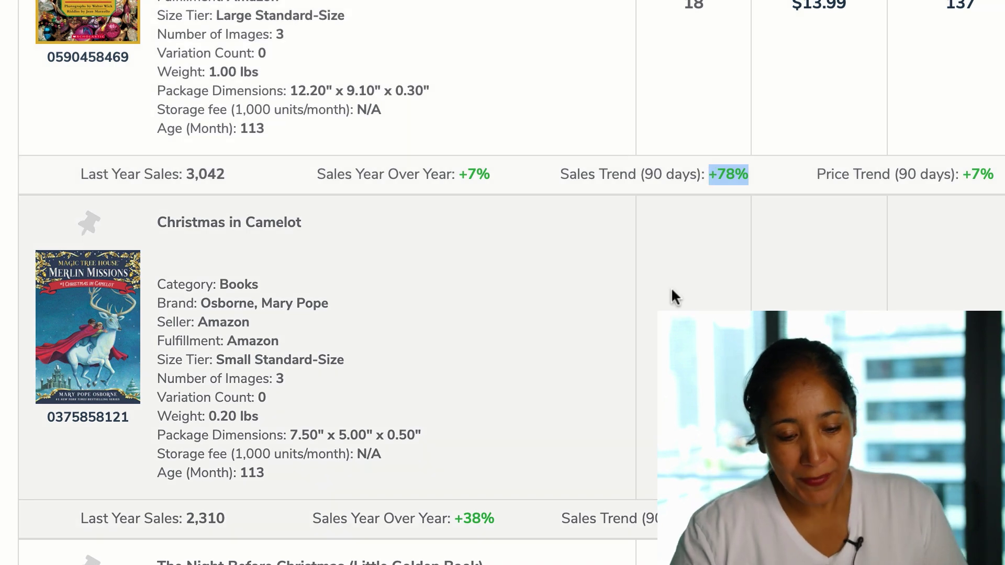
Check Christmas in Camelot and highlight the last-year sales of The Night Before Christmas (Little Golden Book).
scroll(671, 287, down, 4)
scroll(609, 256, down, 1)
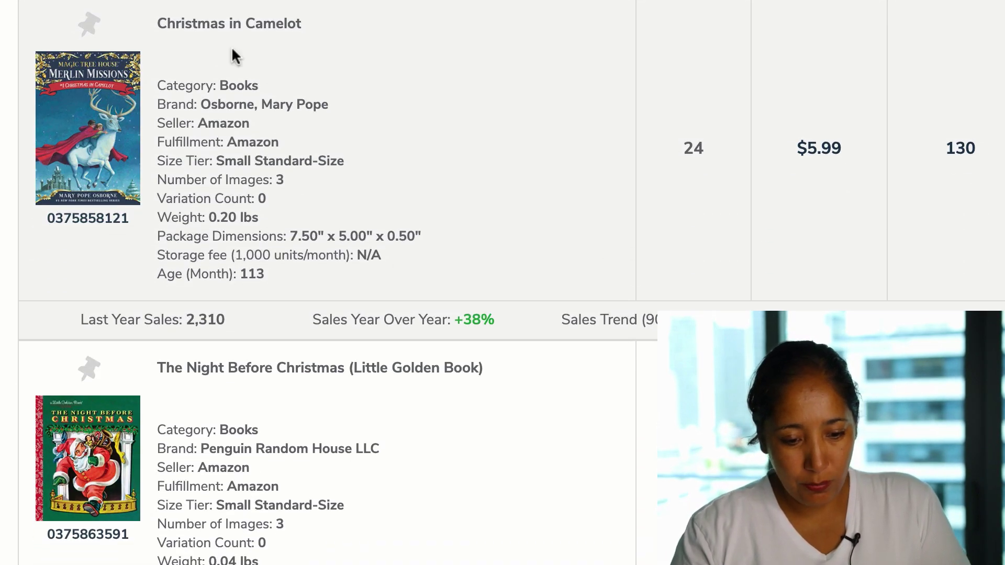
scroll(518, 351, down, 2)
scroll(489, 341, down, 2)
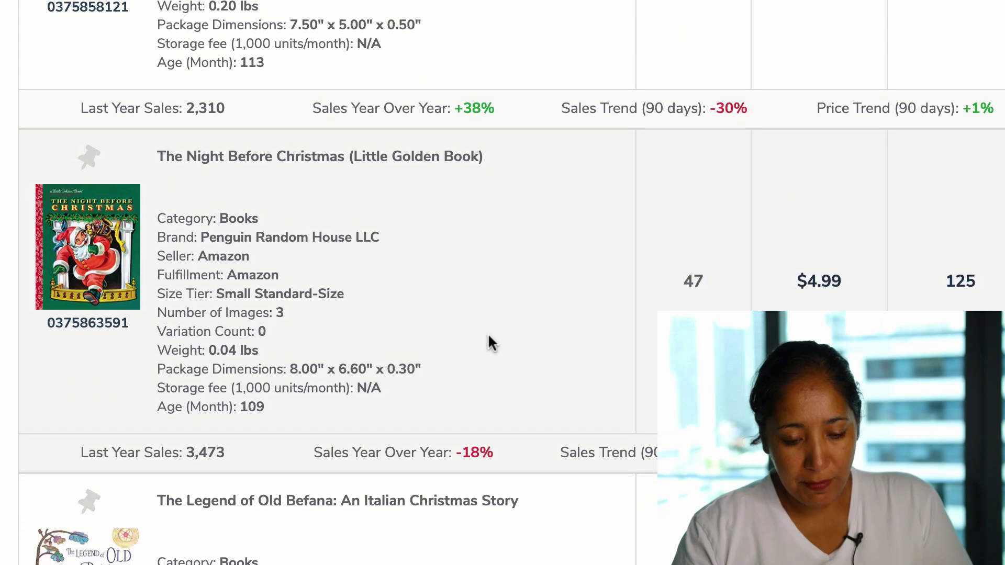
drag(223, 441, 182, 440)
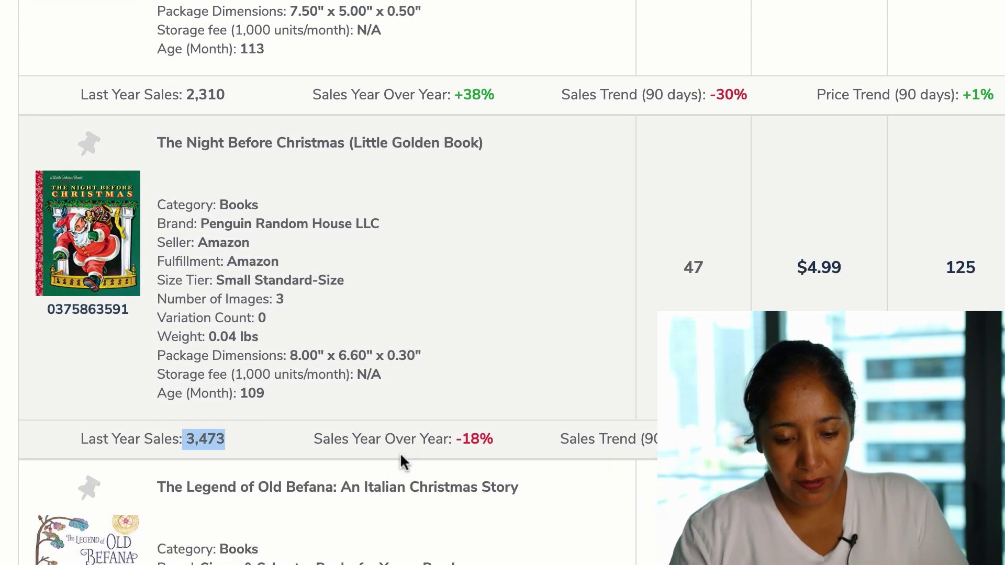
Examine the listing details and sales trend of The Legend of Old Befana and look on to A Christmas Carol.
scroll(399, 452, down, 2)
scroll(400, 452, down, 3)
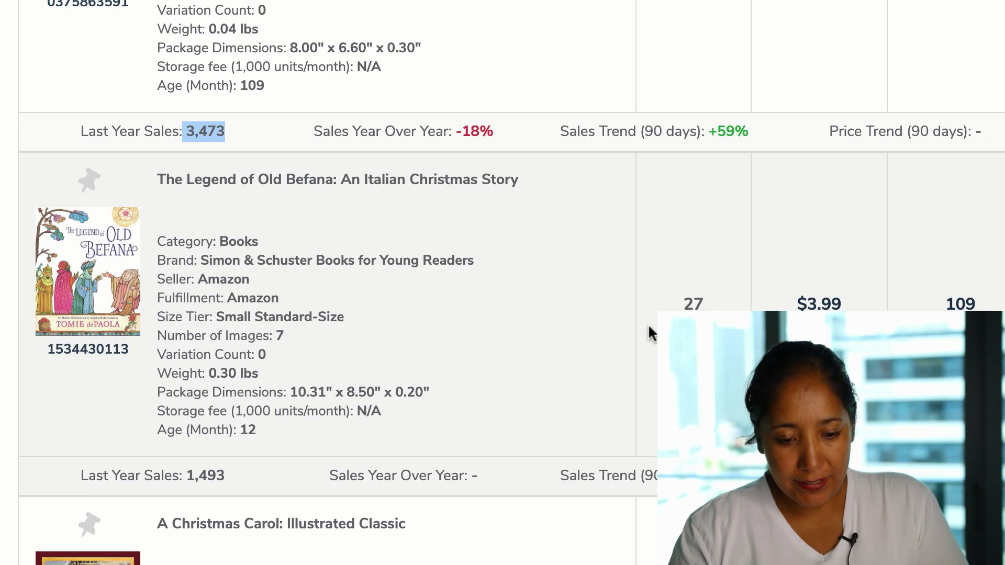
scroll(400, 236, down, 1)
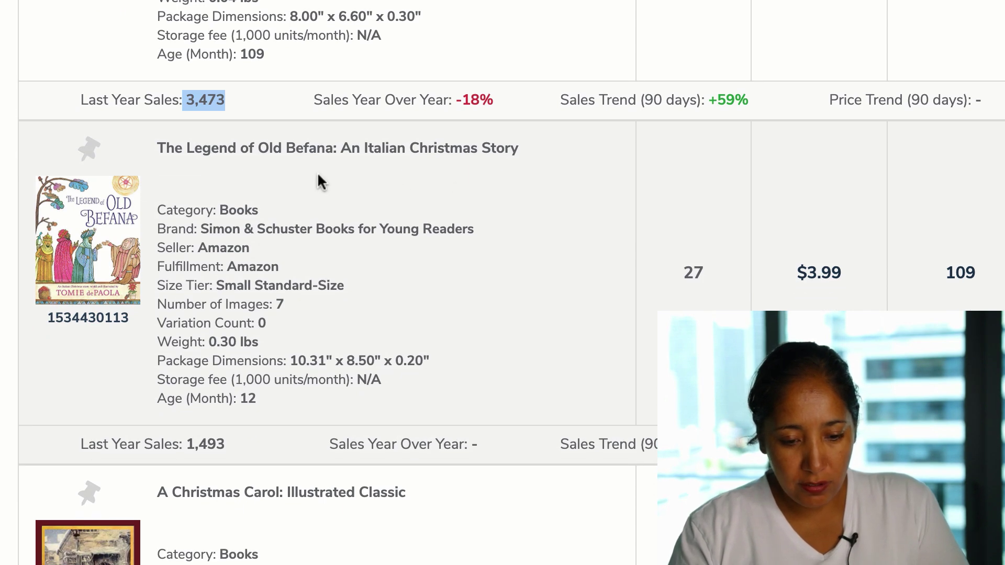
scroll(485, 252, down, 2)
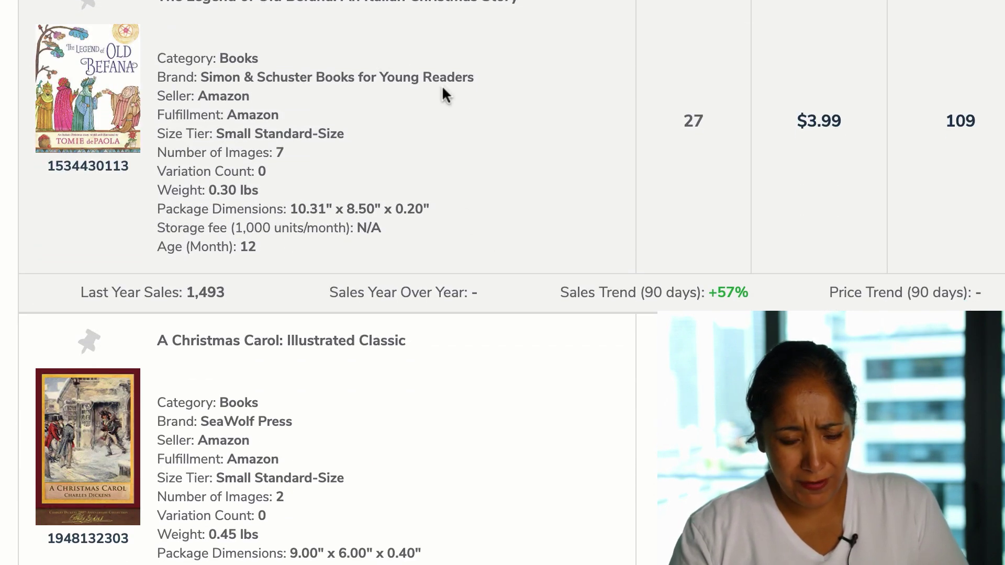
Compare the last-year sales and 90-day sales trends of the results from A Christmas Carol through Word Search: Christmas Edition.
scroll(457, 112, down, 4)
scroll(475, 186, down, 2)
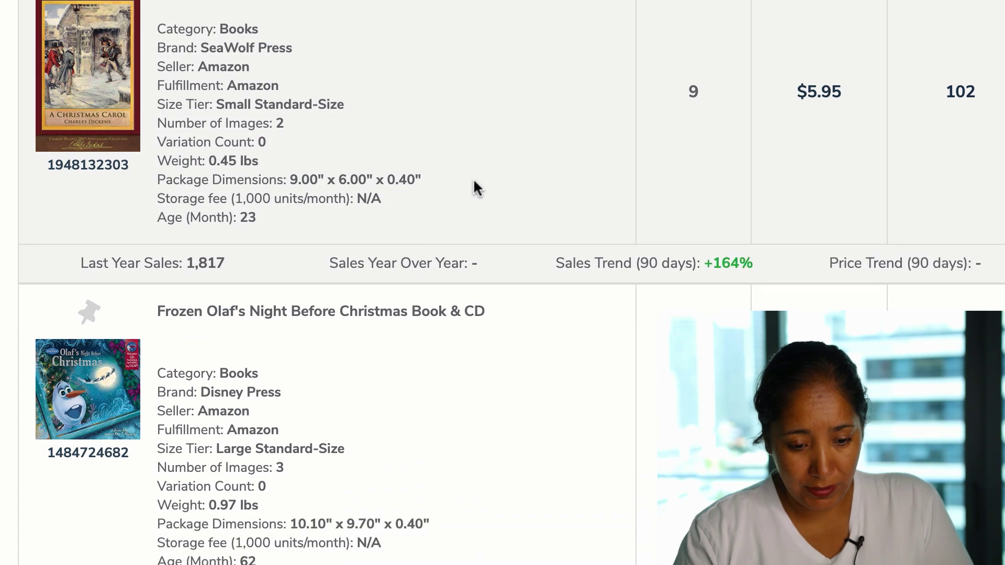
scroll(475, 182, down, 1)
scroll(491, 277, down, 5)
scroll(492, 280, down, 8)
scroll(494, 283, down, 8)
scroll(490, 335, down, 6)
scroll(492, 382, down, 5)
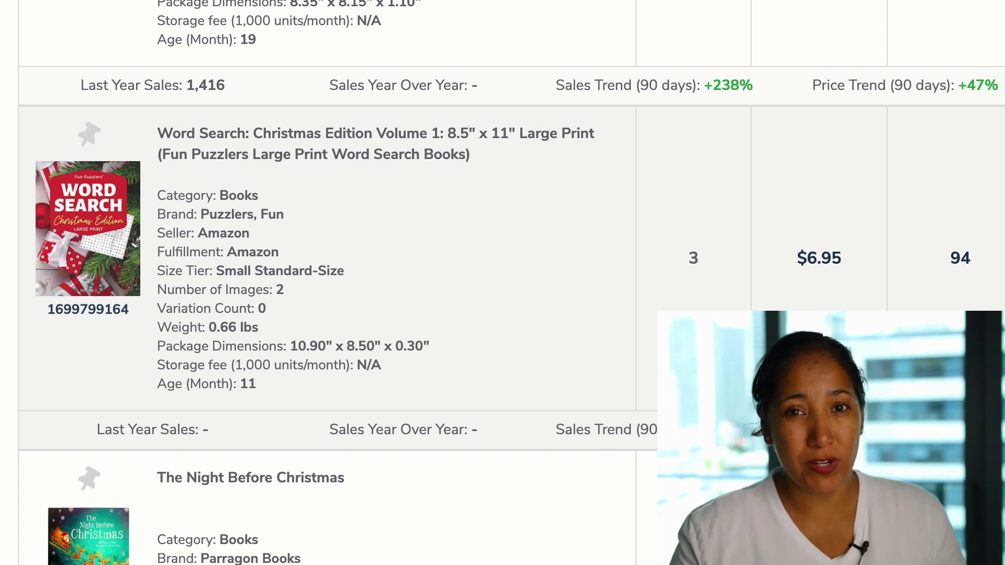
Check The Night Before Christmas by Parragon Books and highlight the sales figures of the Christmas Patterns adult coloring book.
scroll(335, 497, down, 3)
scroll(582, 461, down, 5)
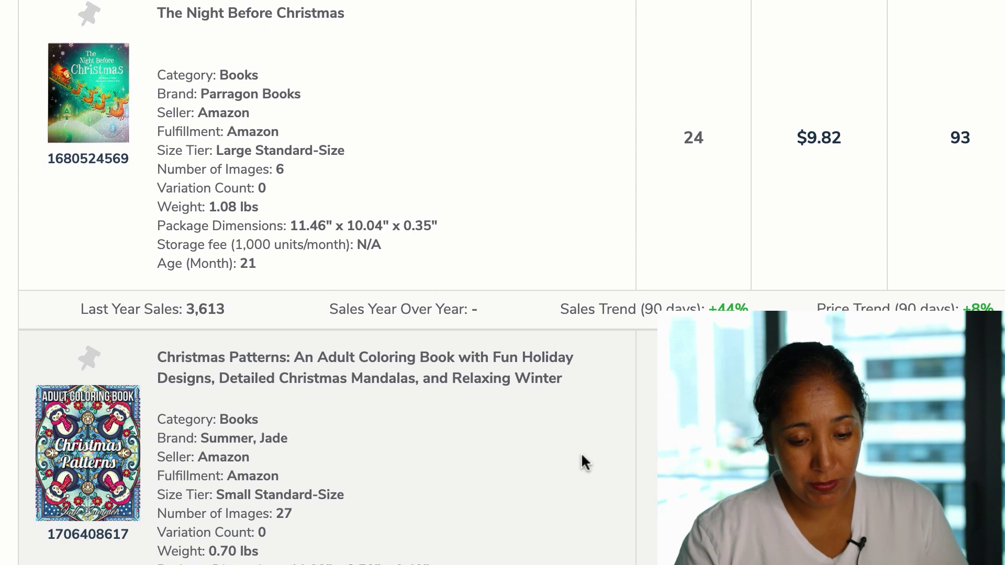
scroll(581, 454, down, 1)
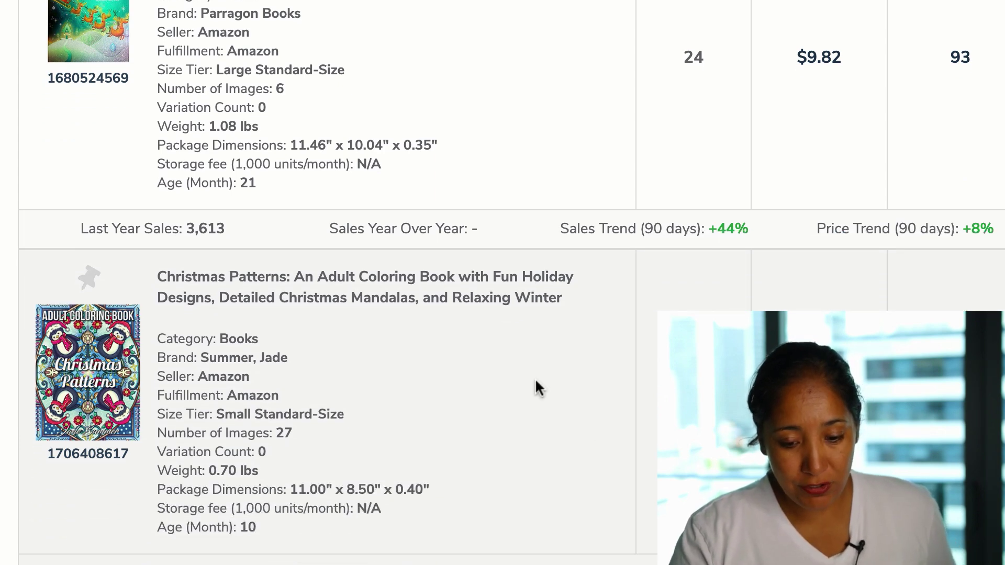
scroll(538, 387, down, 4)
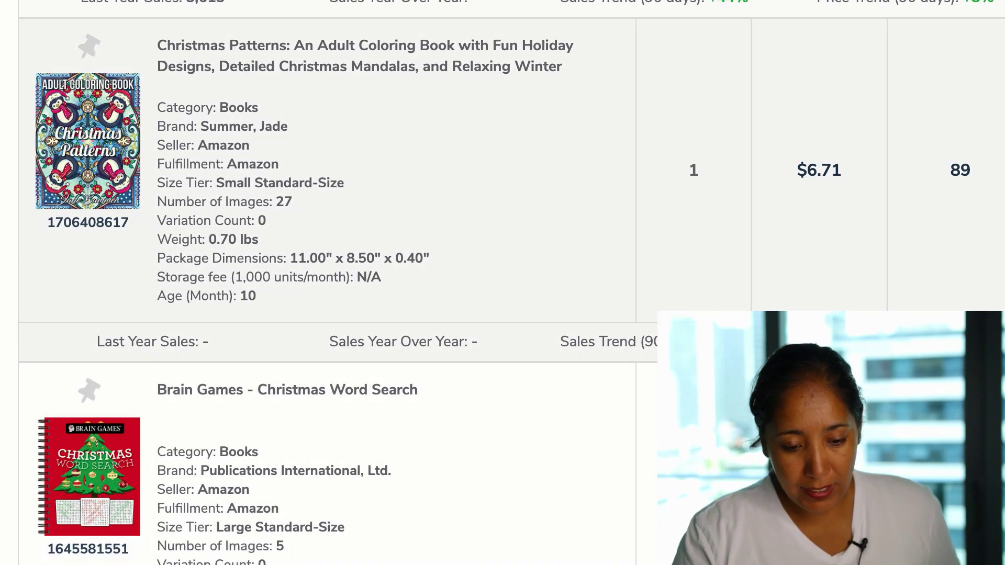
drag(754, 342, 627, 535)
scroll(627, 535, down, 5)
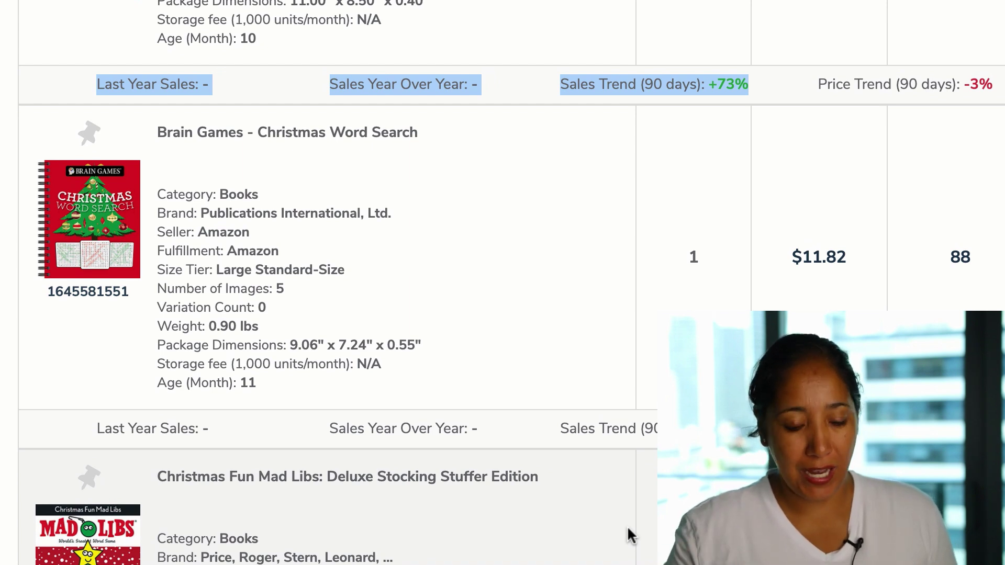
Check the Brain Games and Mad Libs sales figures and open the Amazon page of The Ultimate Christmas Coloring Book for Kids.
scroll(627, 525, down, 2)
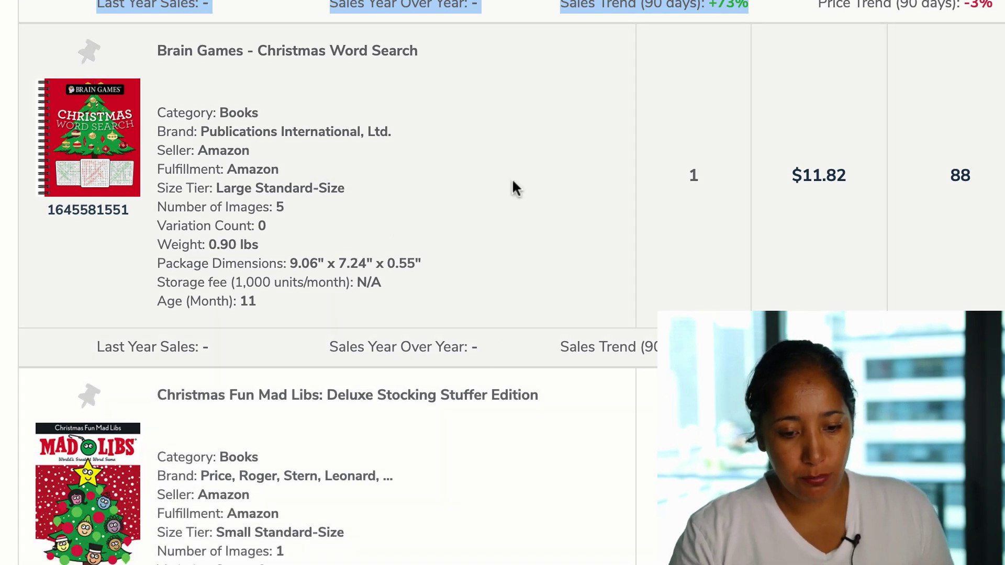
scroll(504, 177, down, 2)
scroll(684, 285, down, 5)
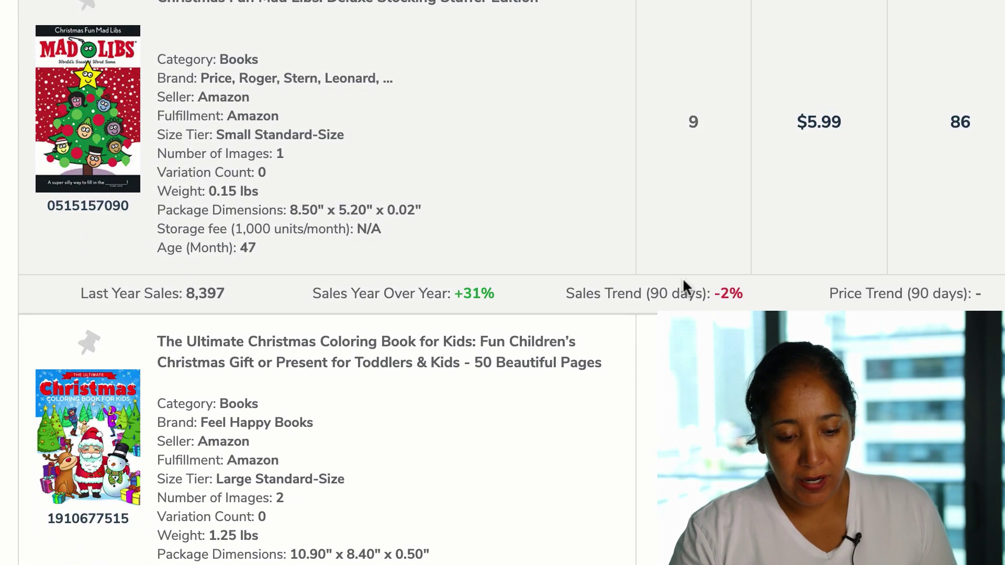
scroll(684, 281, down, 3)
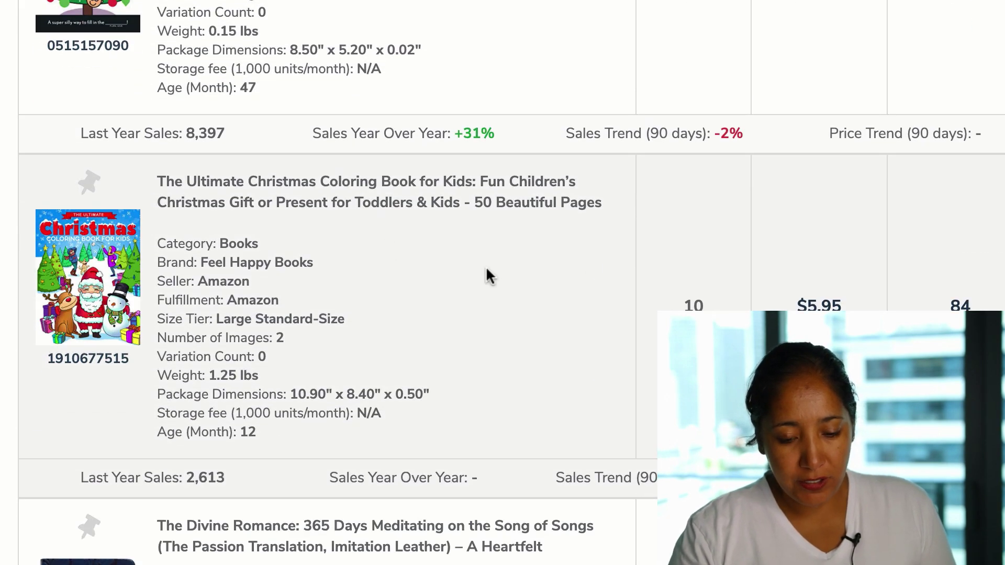
scroll(486, 266, down, 4)
scroll(554, 336, down, 1)
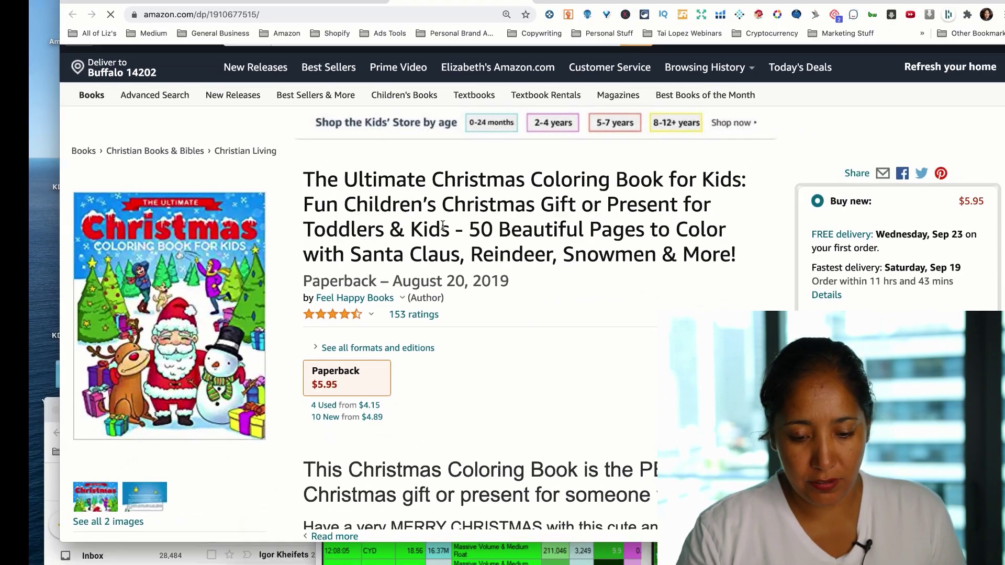
Examine the coloring book's listing, price history and product details on Amazon, and highlight its overall Best Sellers Rank.
scroll(432, 270, down, 1)
scroll(446, 314, down, 2)
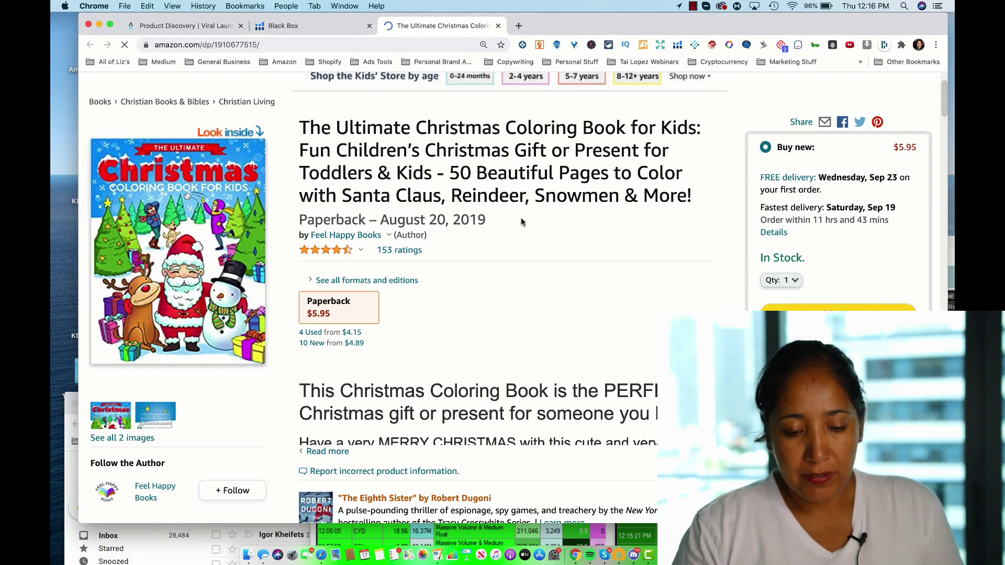
scroll(470, 312, down, 2)
scroll(470, 312, down, 1)
scroll(418, 293, down, 10)
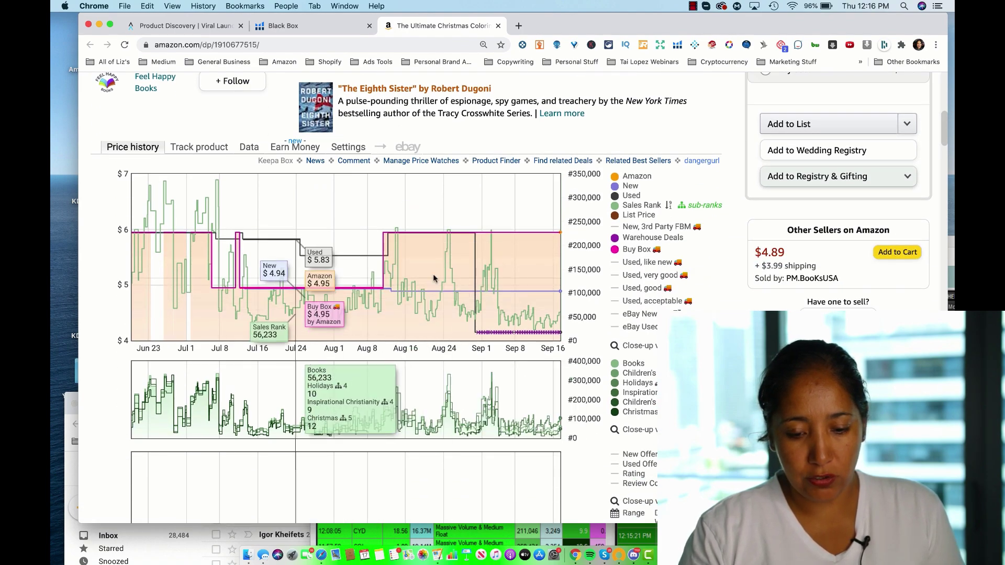
scroll(462, 348, down, 1)
scroll(461, 348, down, 15)
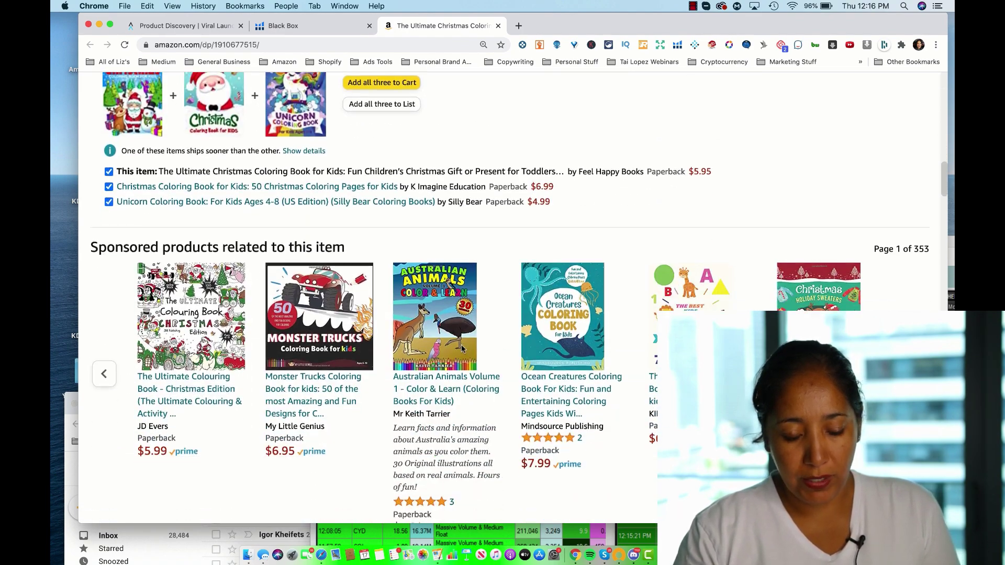
scroll(461, 349, down, 10)
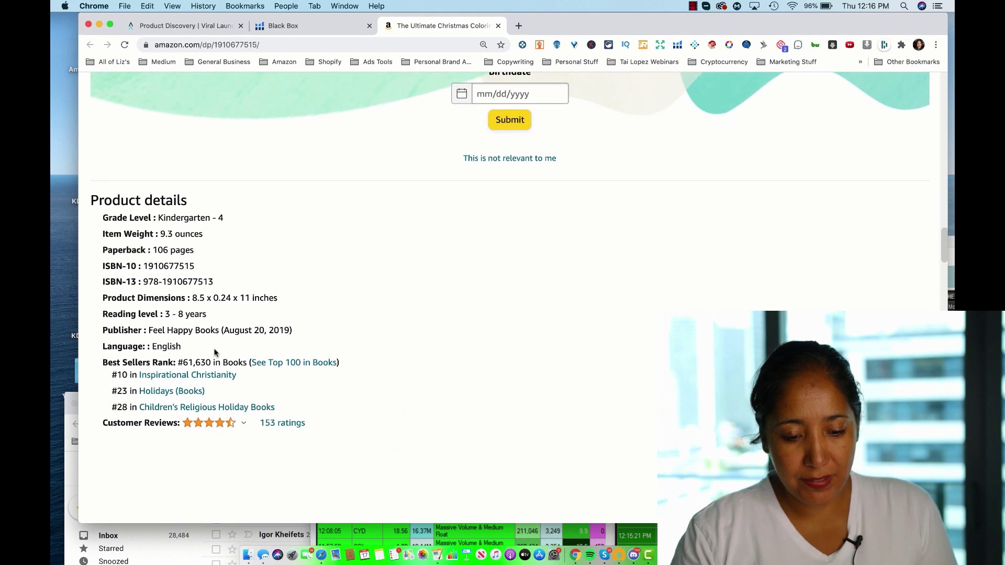
double_click(197, 361)
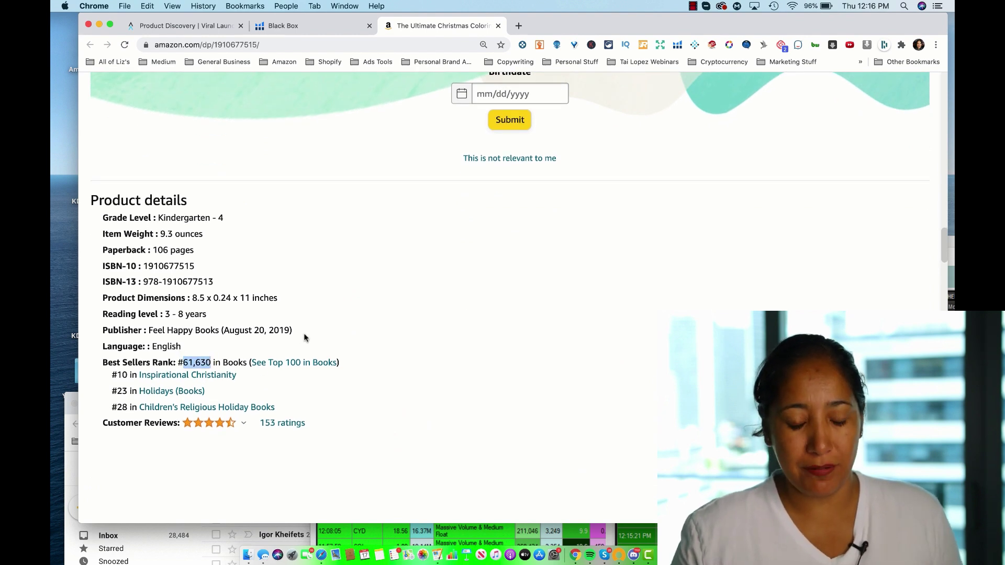
Open the coloring book's Look Inside preview and go to its First Pages section.
scroll(304, 332, up, 20)
scroll(306, 338, up, 8)
click(157, 351)
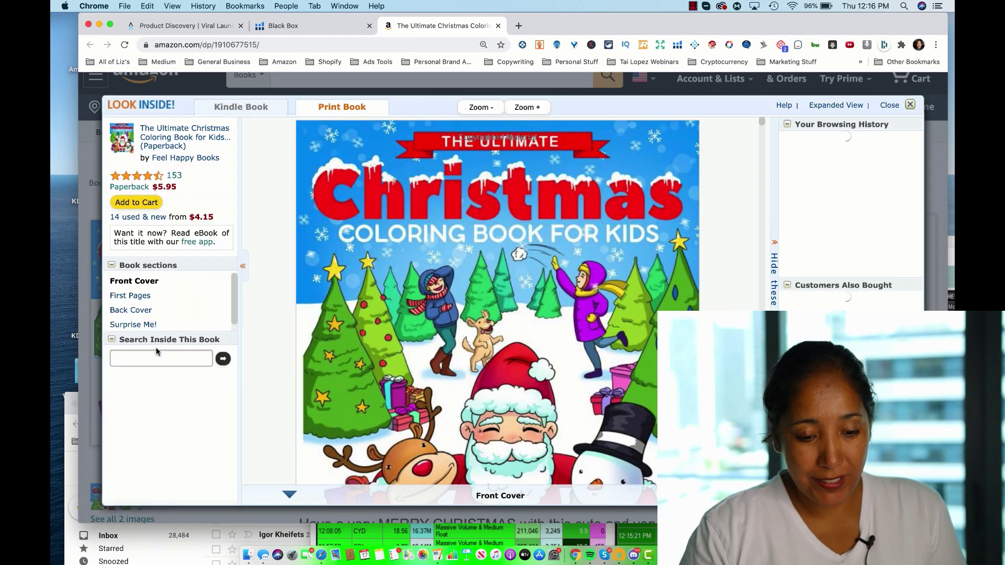
click(136, 297)
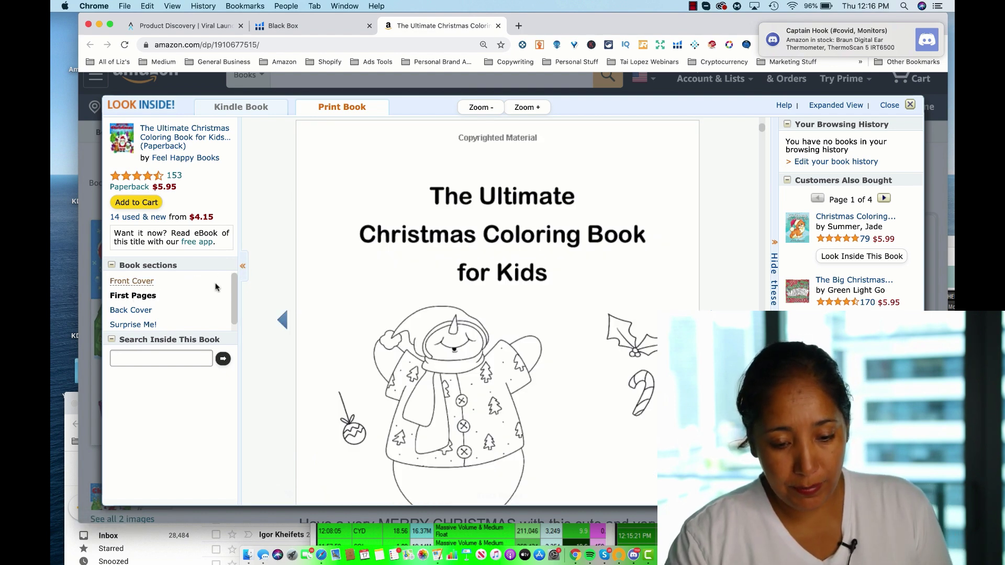
Read through the preview's opening pages, including the publisher note, free gift offer, coloring instructions and first coloring page.
scroll(649, 303, down, 3)
scroll(497, 314, down, 10)
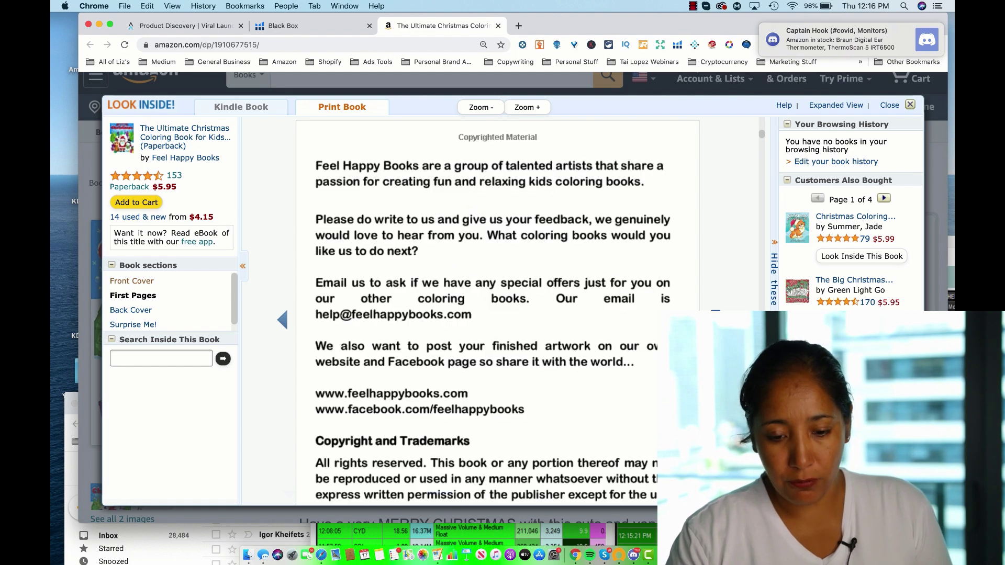
scroll(497, 314, down, 5)
scroll(498, 315, down, 5)
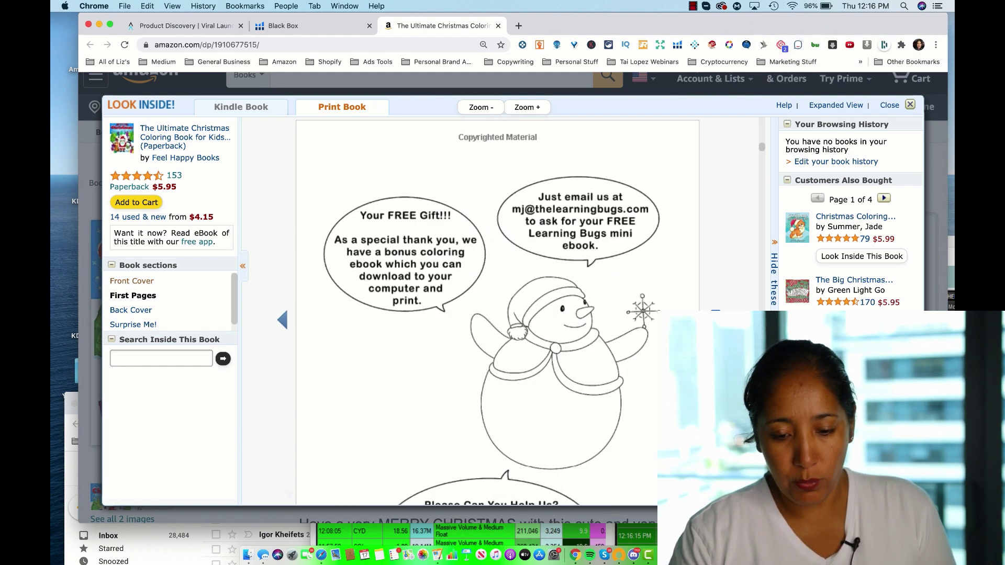
scroll(497, 314, down, 5)
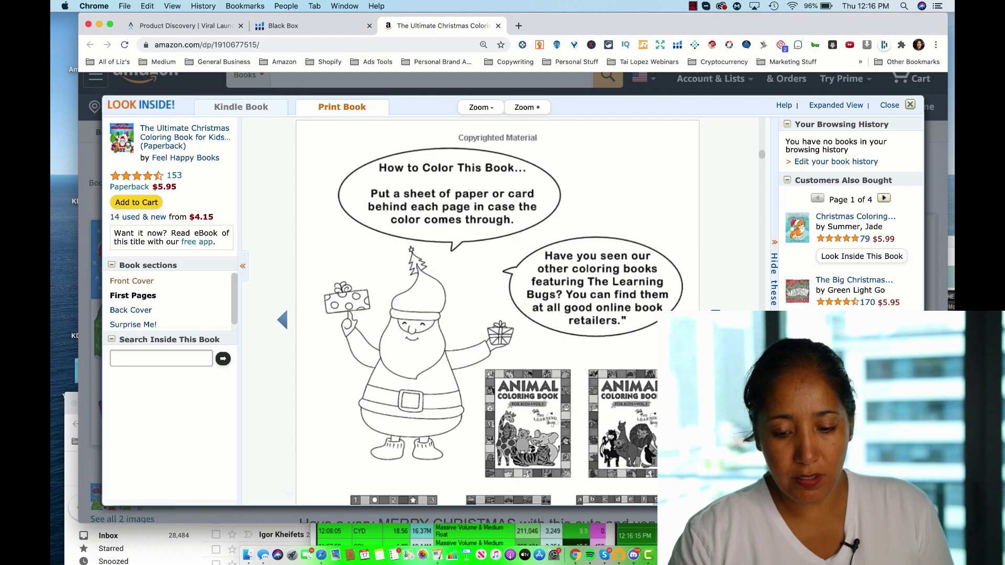
scroll(497, 314, down, 5)
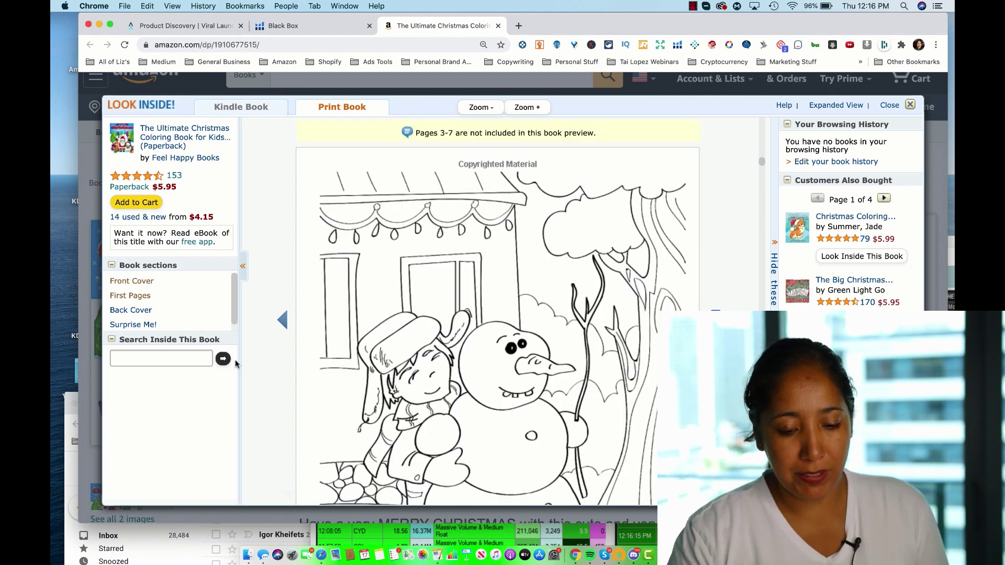
scroll(480, 361, up, 5)
scroll(480, 361, up, 1)
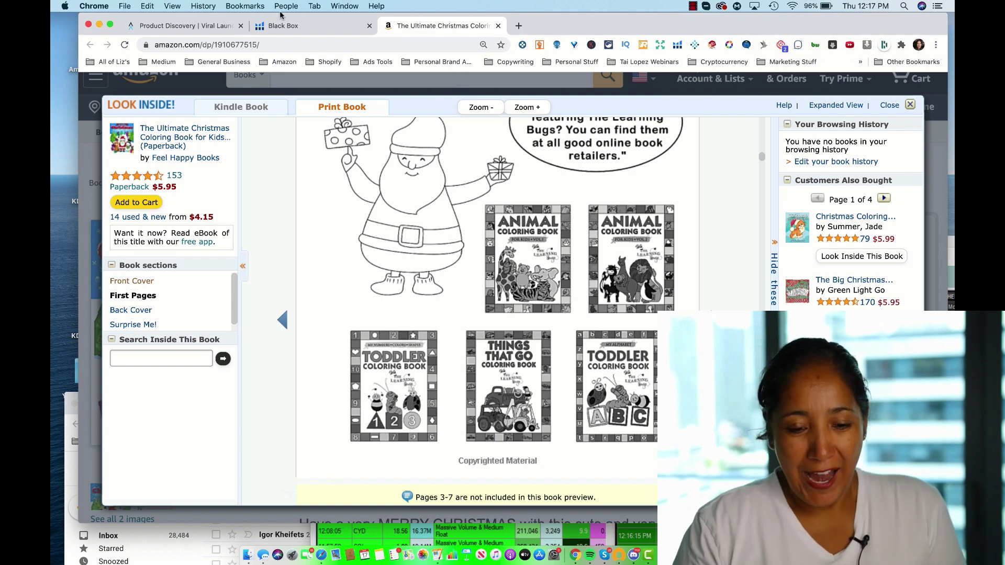
Return to Black Box, replace the title keyword with diary, and search the Books category with December 2019 as best sales period.
click(287, 26)
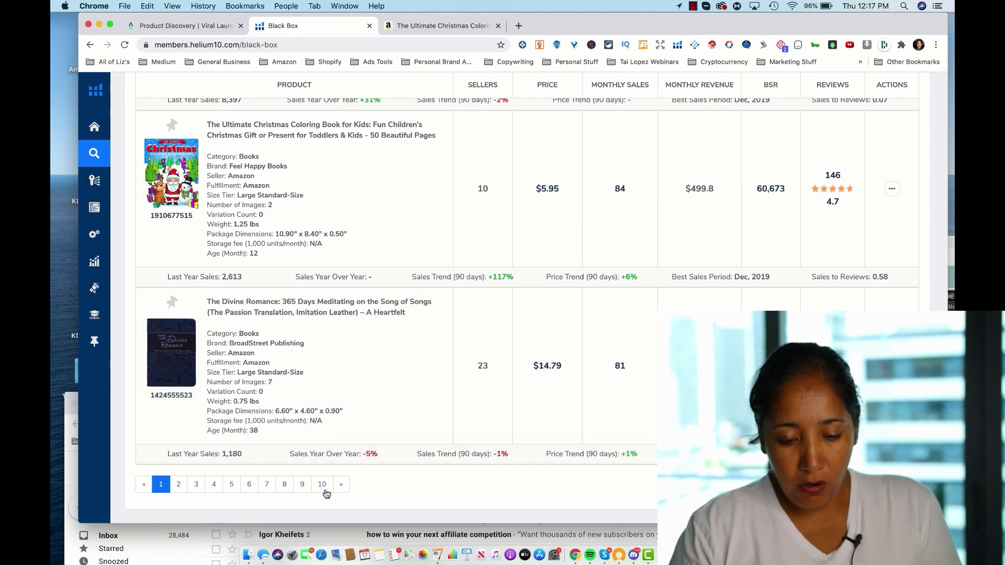
scroll(420, 370, up, 10)
scroll(420, 370, down, 15)
scroll(419, 370, up, 20)
scroll(419, 370, up, 1)
drag(162, 337, 149, 338)
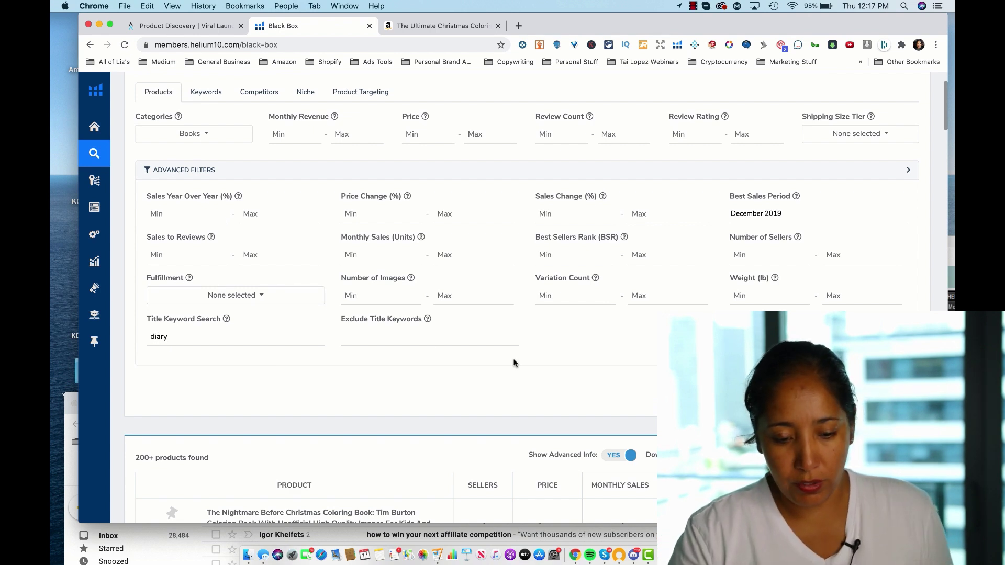
scroll(524, 299, up, 4)
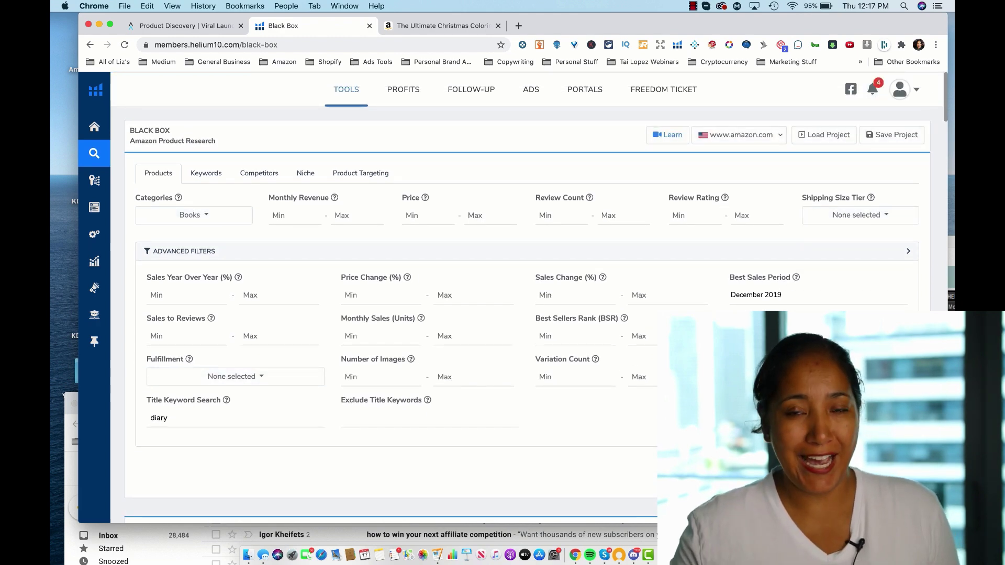
scroll(467, 421, down, 8)
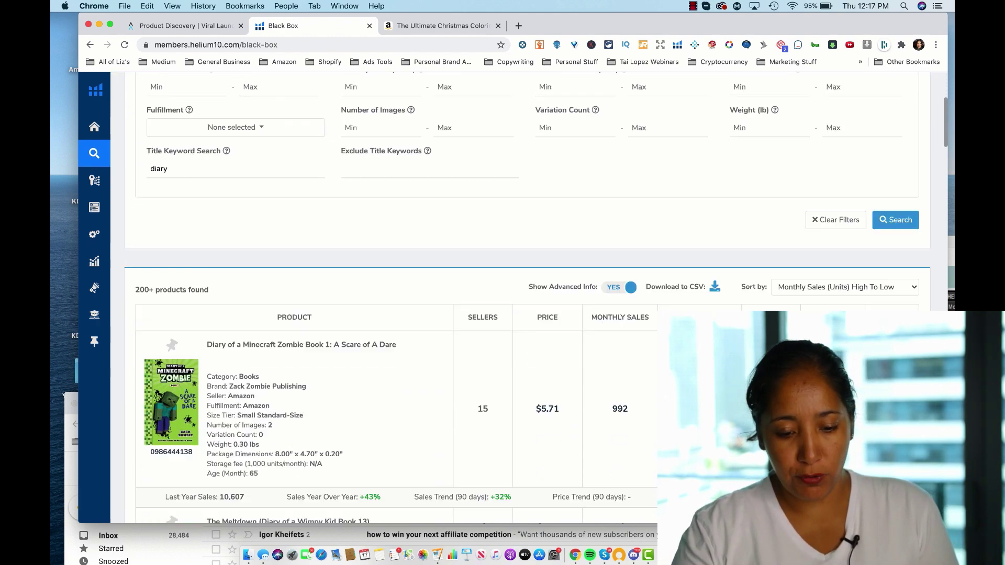
Look over the first diary results and sort them by Best Sellers Rank (BSR) Low To High.
scroll(444, 379, down, 7)
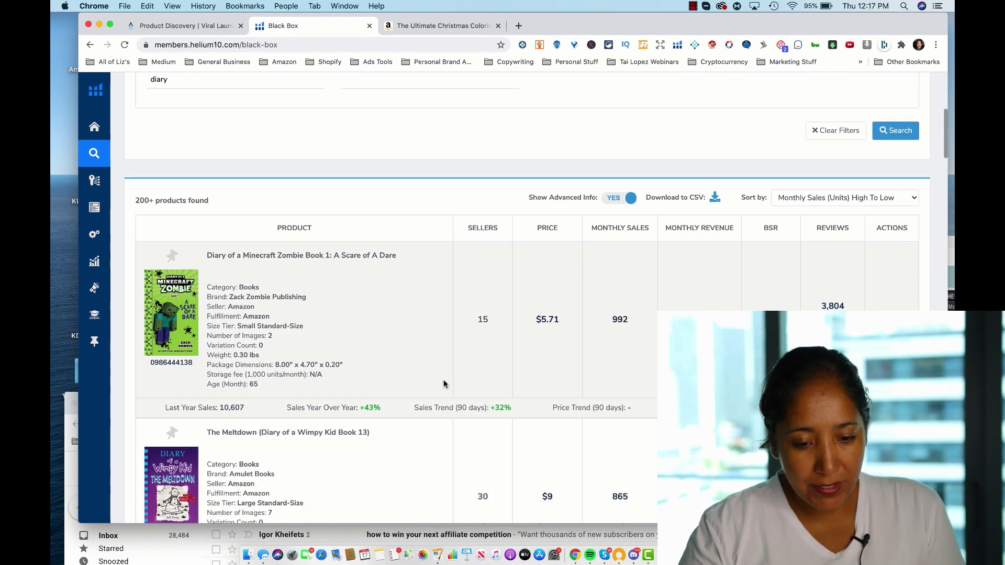
scroll(444, 379, down, 9)
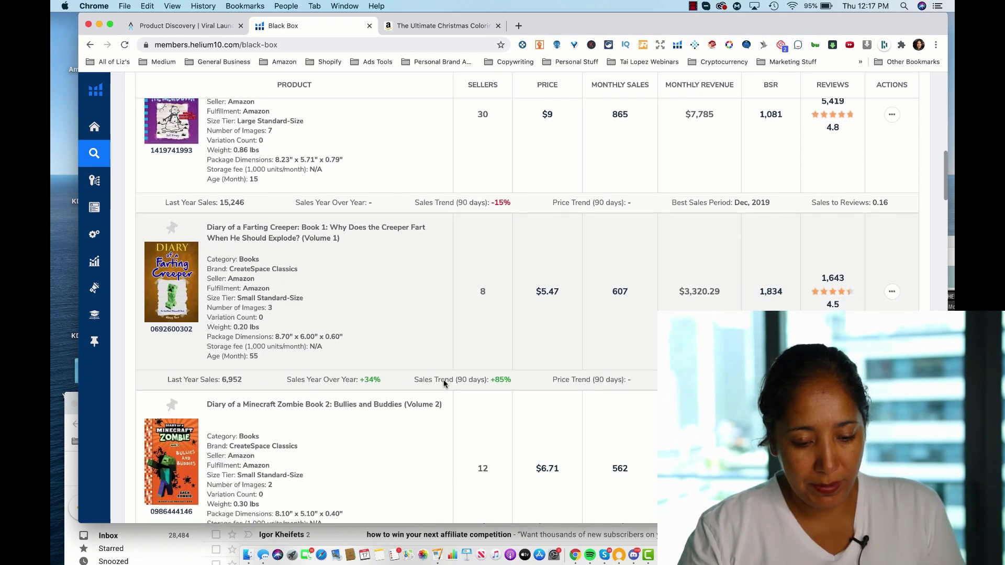
scroll(444, 384, up, 15)
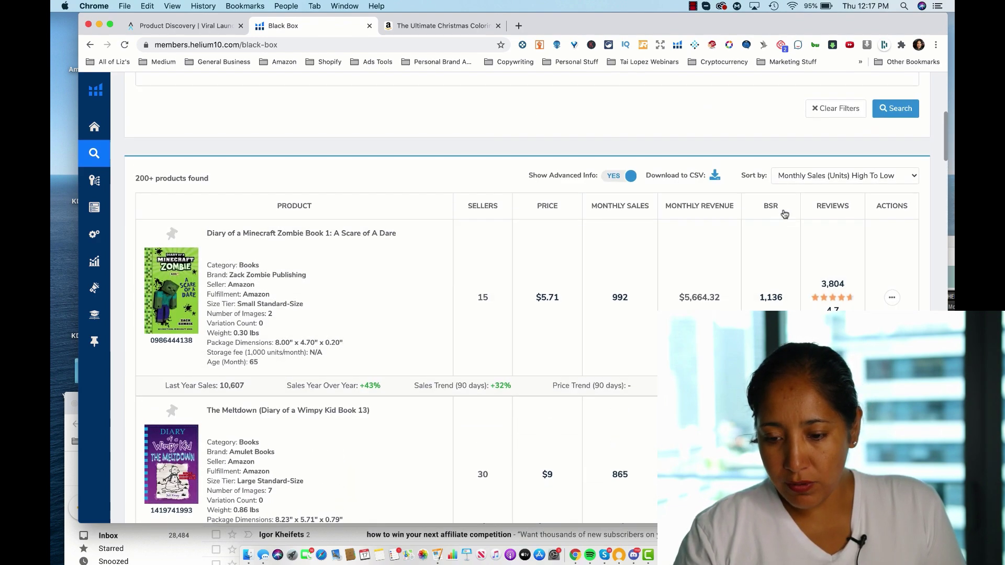
click(899, 177)
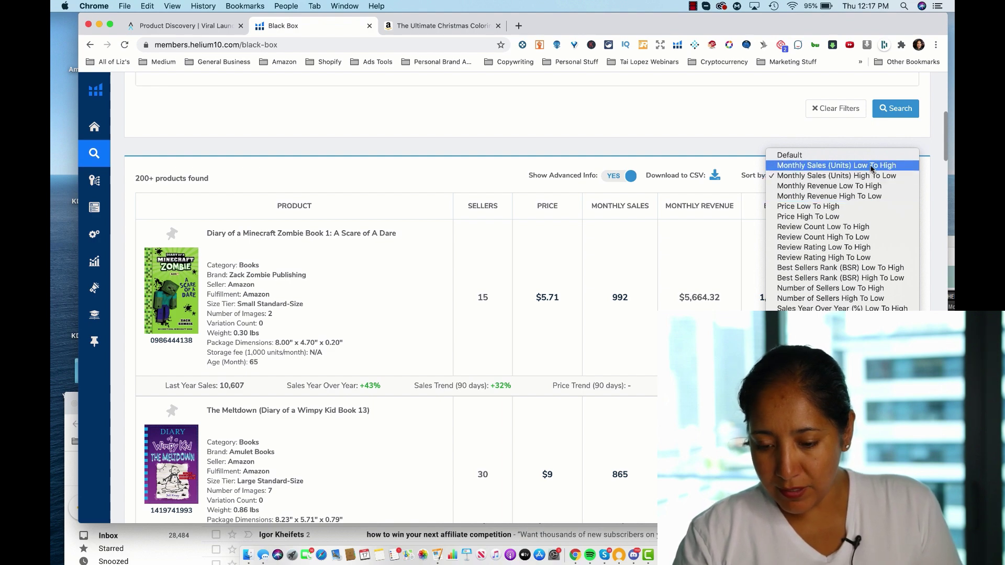
click(851, 272)
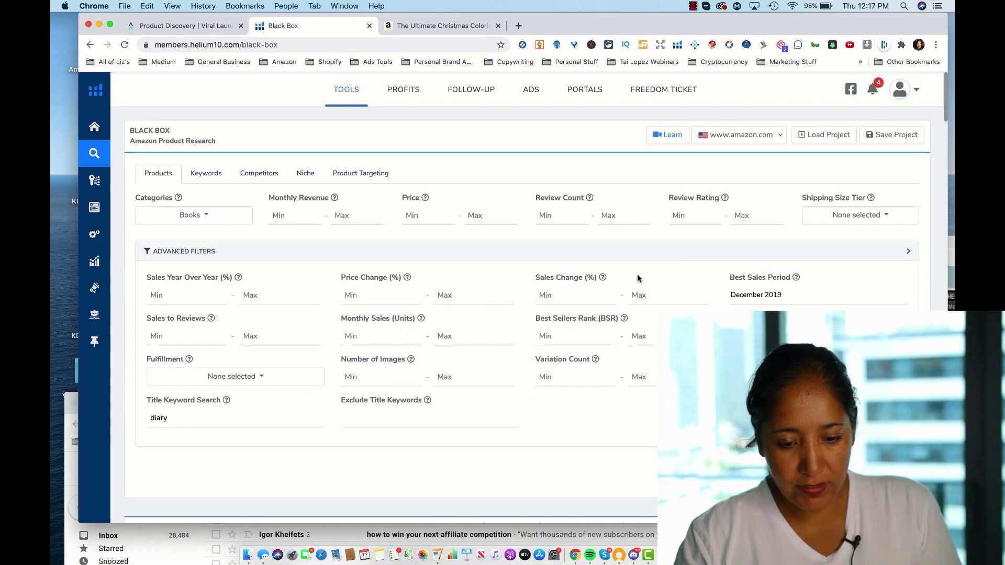
Examine the sorted diary books' sales figures and 90-day trends down to Ticket Stub Diary.
scroll(638, 278, down, 15)
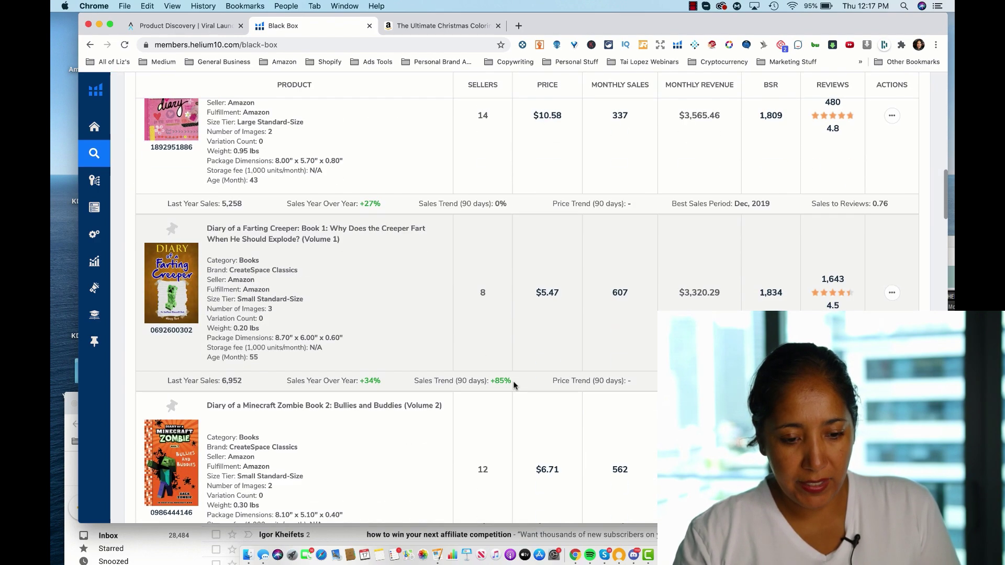
scroll(512, 382, down, 2)
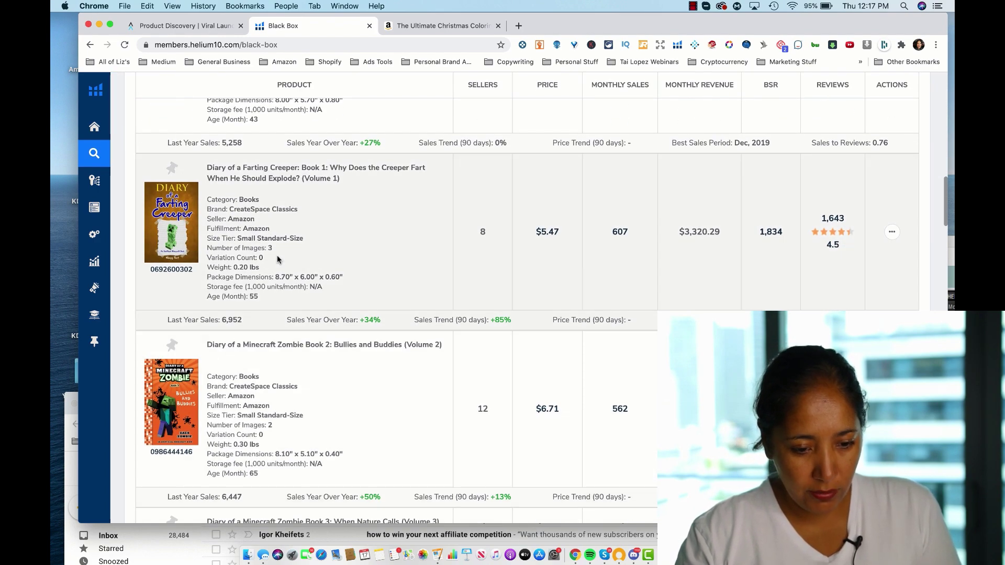
scroll(278, 256, down, 8)
scroll(276, 244, down, 10)
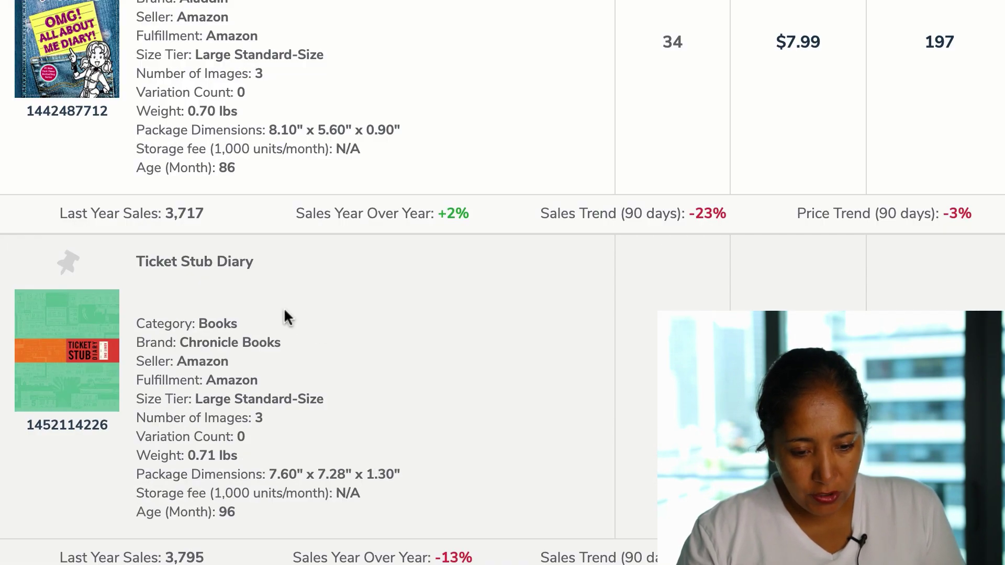
scroll(414, 359, down, 1)
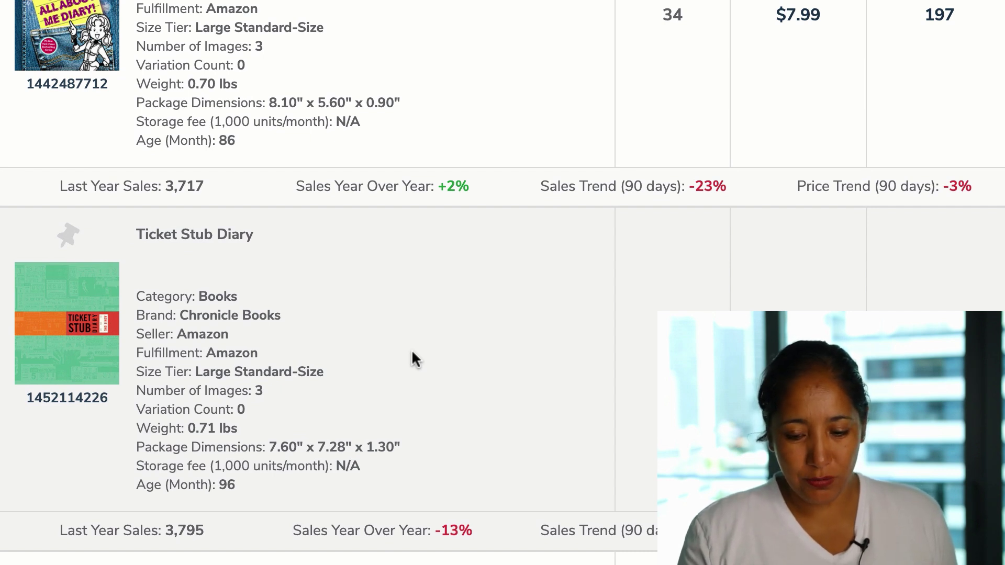
Examine the diary books' last-year sales and trends from Ticket Stub Diary down to the Camping Journal & RV Travel Logbook.
scroll(264, 394, down, 4)
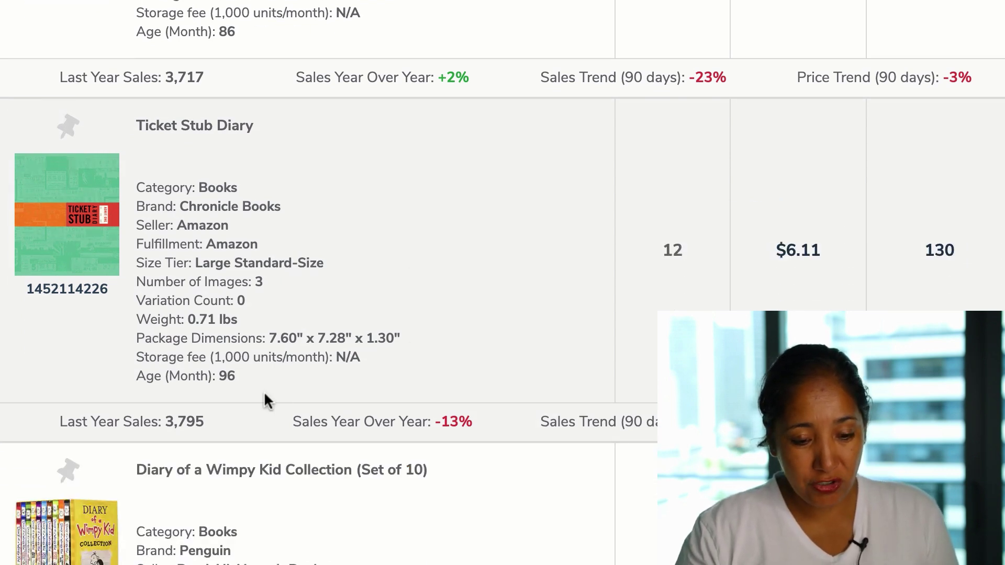
drag(221, 423, 160, 424)
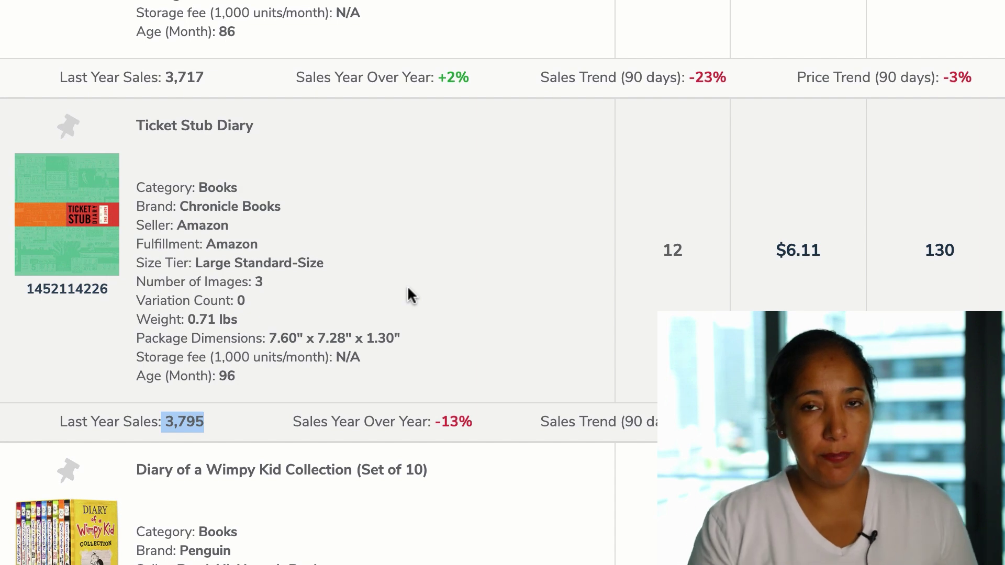
scroll(408, 293, down, 8)
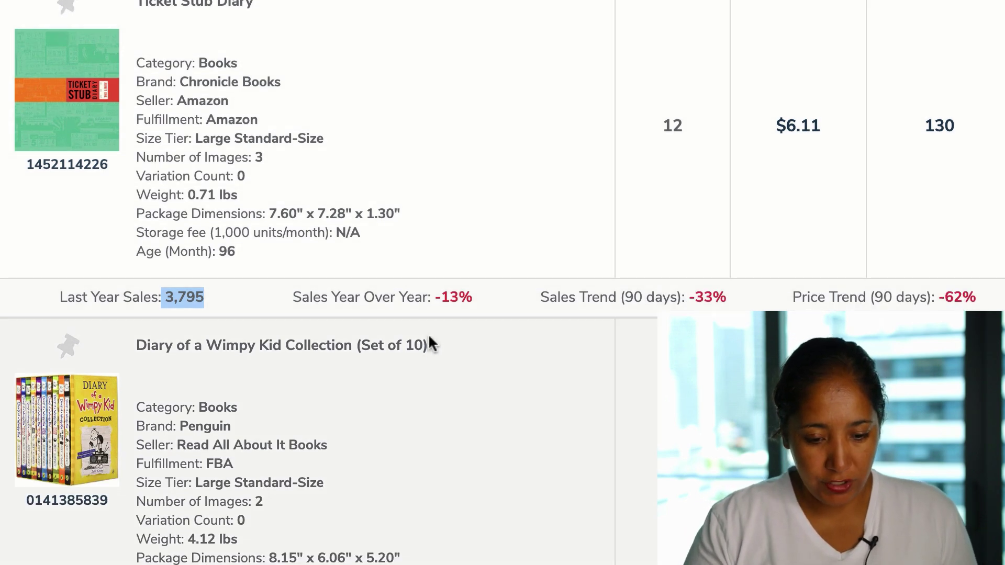
scroll(430, 335, down, 3)
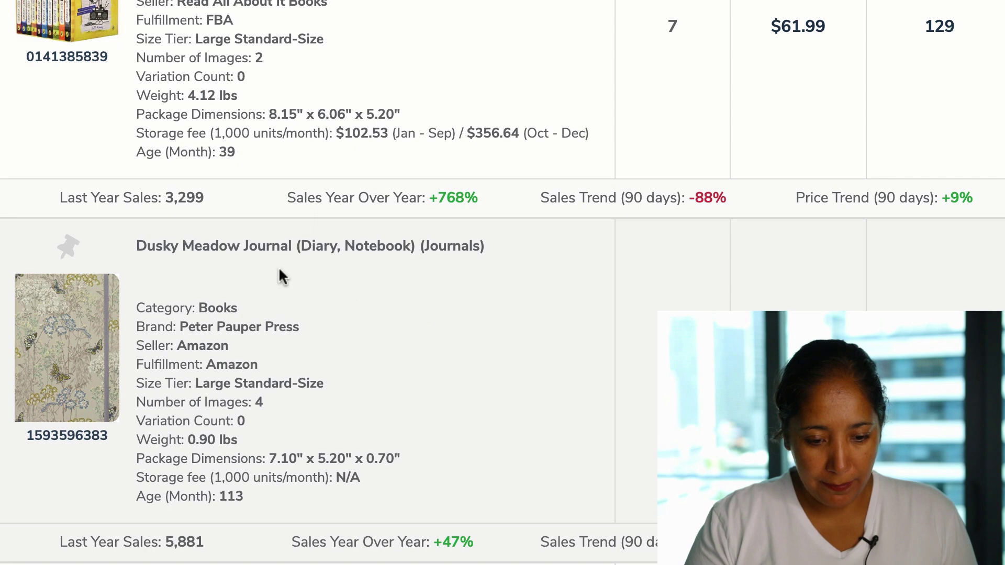
scroll(417, 323, down, 10)
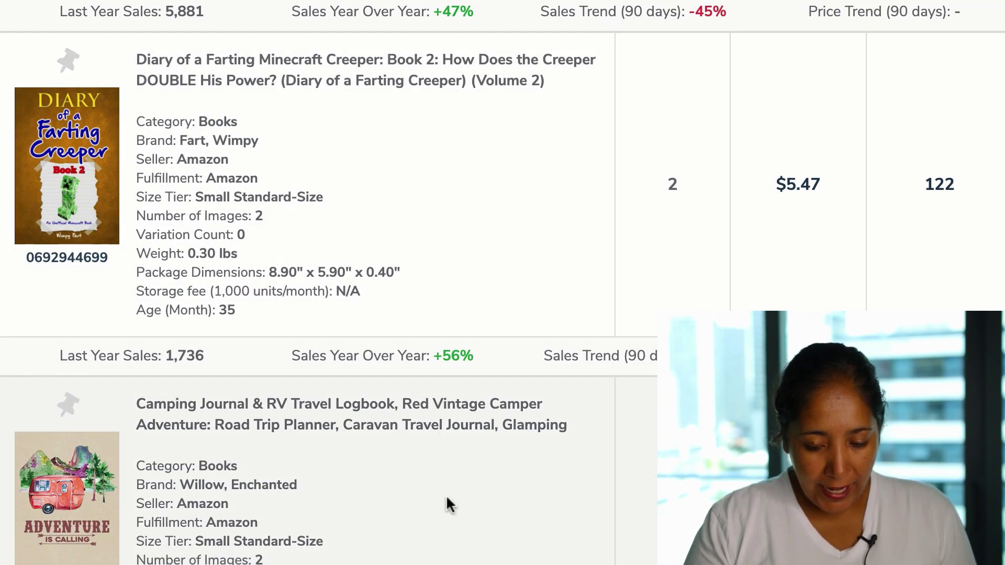
scroll(442, 499, down, 3)
scroll(446, 502, down, 1)
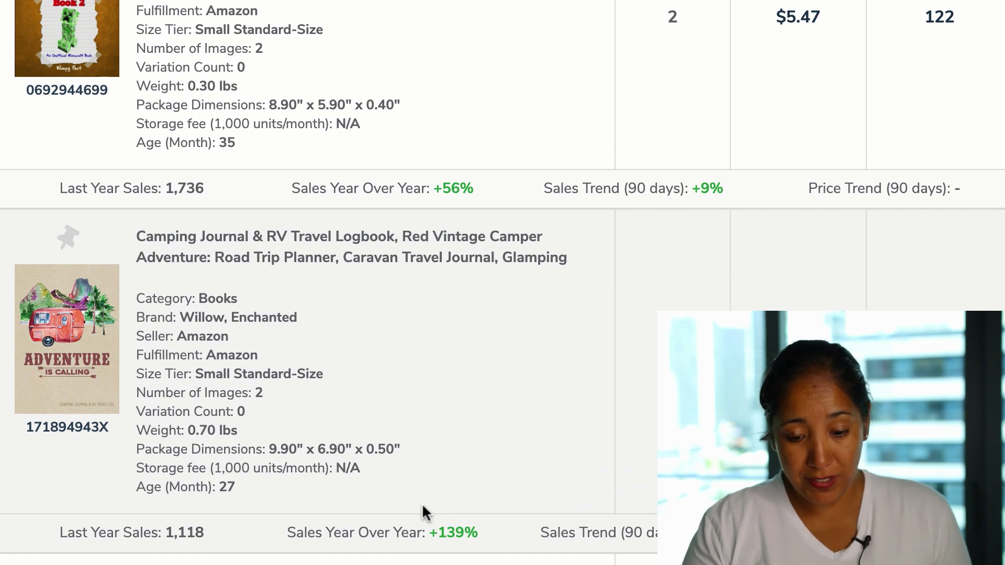
drag(204, 533, 160, 534)
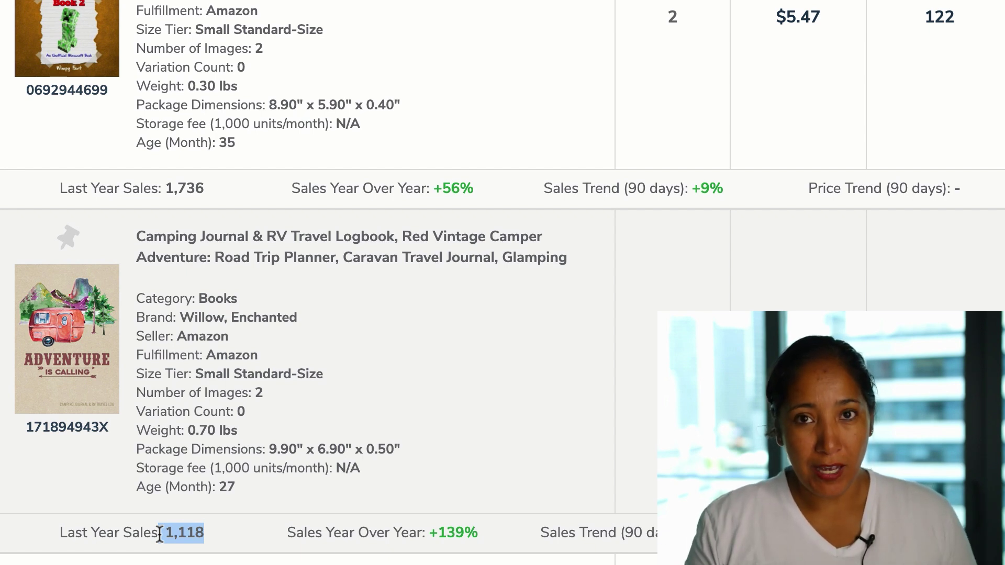
Review the following diary results' last-year sales, including the Sloths Journal, continuing to the Dragon Journal and beyond.
scroll(159, 533, down, 7)
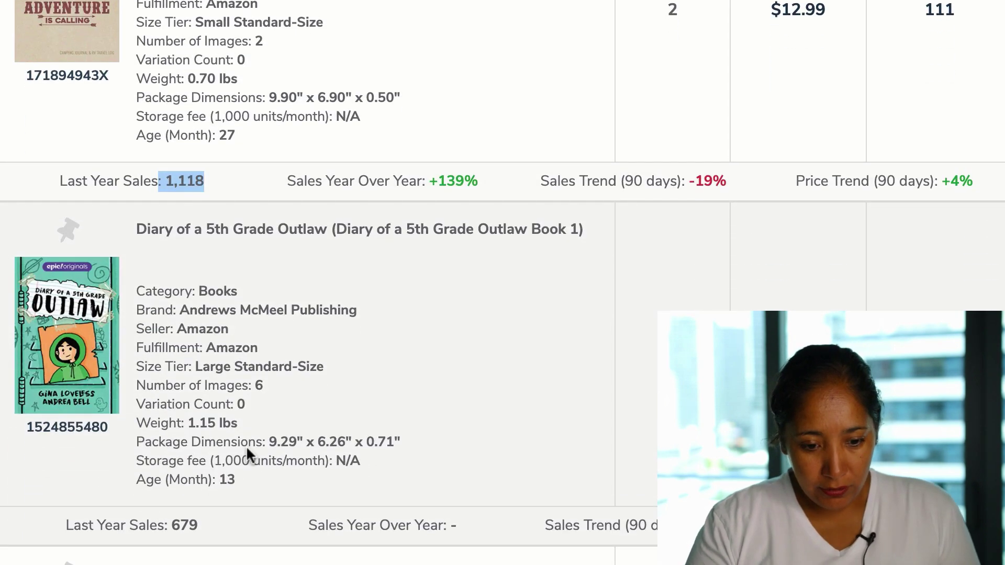
scroll(370, 346, down, 14)
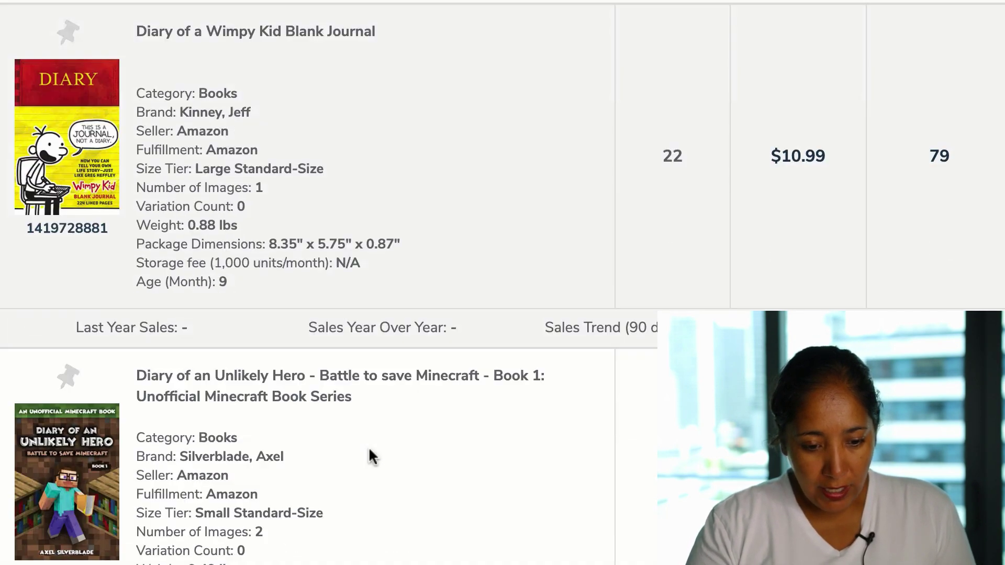
scroll(366, 424, down, 4)
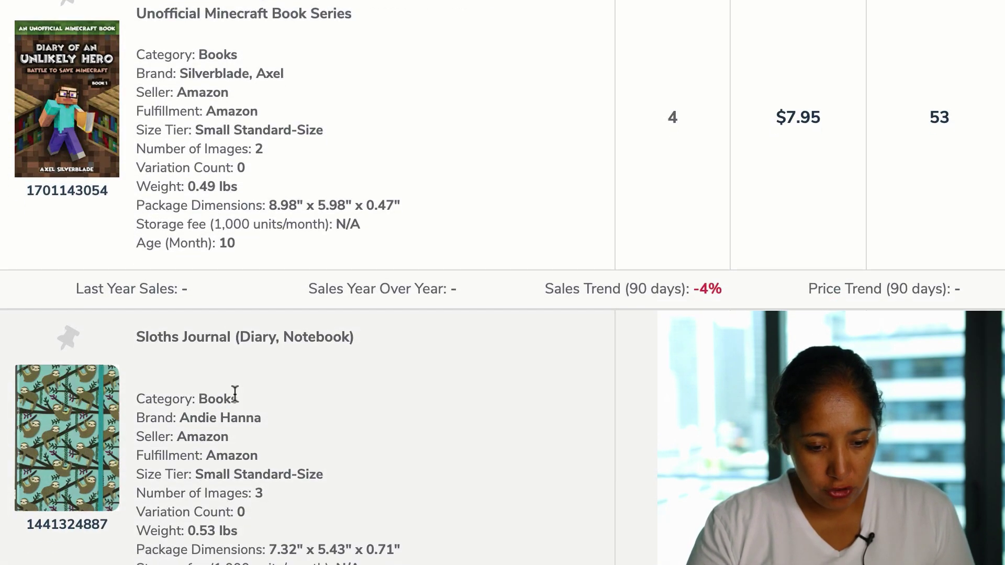
scroll(467, 498, down, 2)
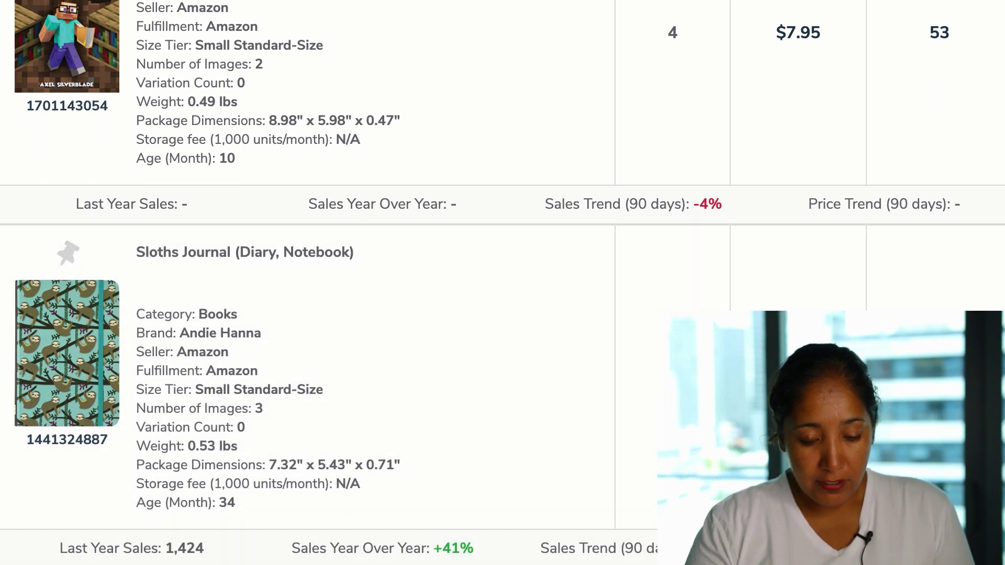
drag(205, 550, 165, 552)
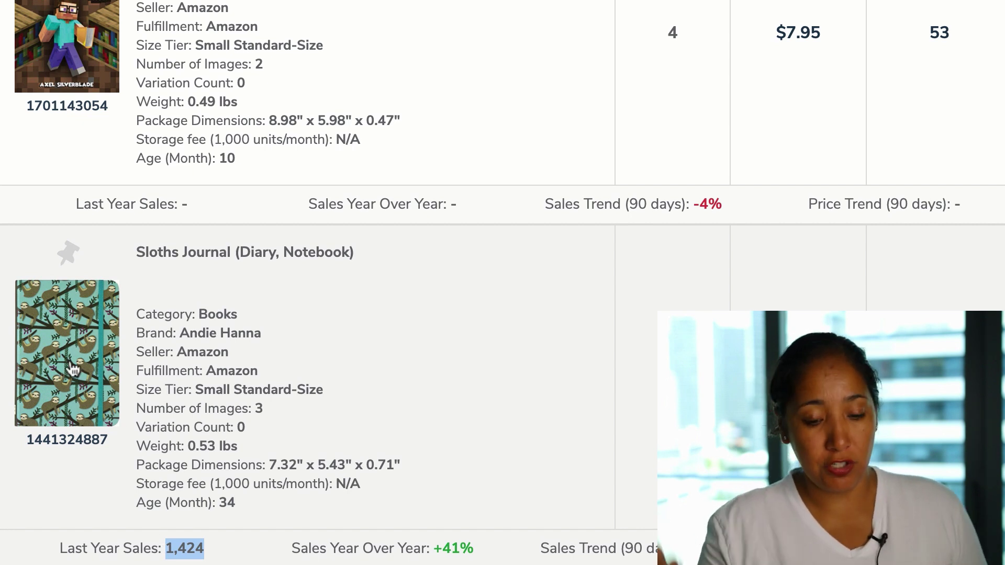
scroll(390, 335, down, 10)
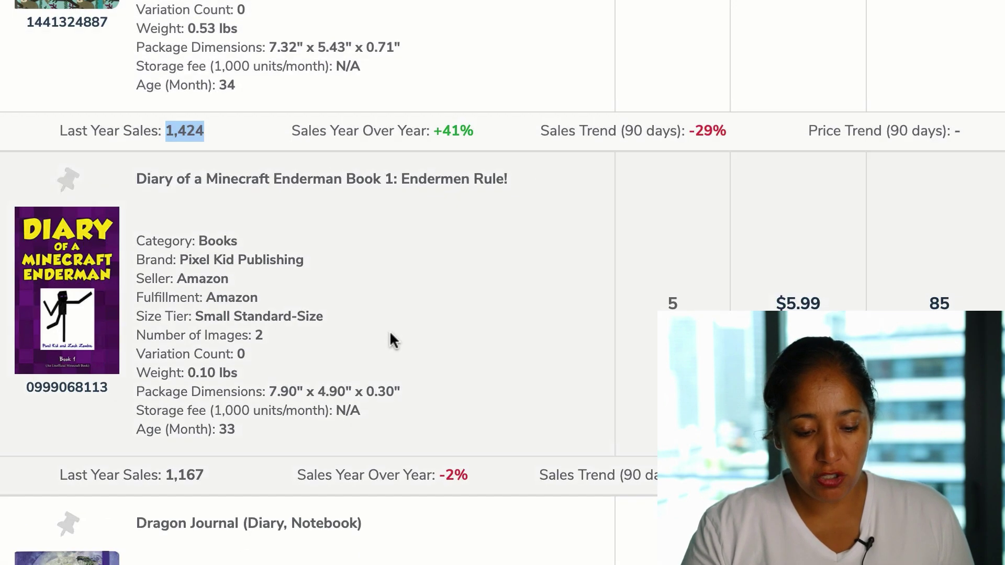
scroll(390, 335, down, 4)
scroll(390, 335, down, 3)
scroll(389, 333, down, 2)
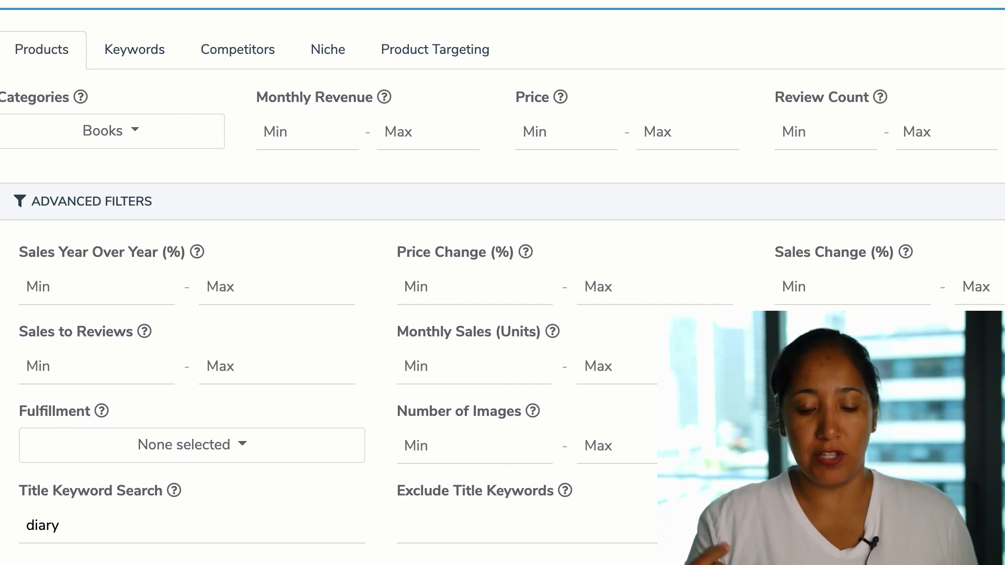
Examine sales figures for more diary results, from the Cute Corgi & Butt notebook down to the Cute Raccoons Drawing notebook.
scroll(240, 437, down, 10)
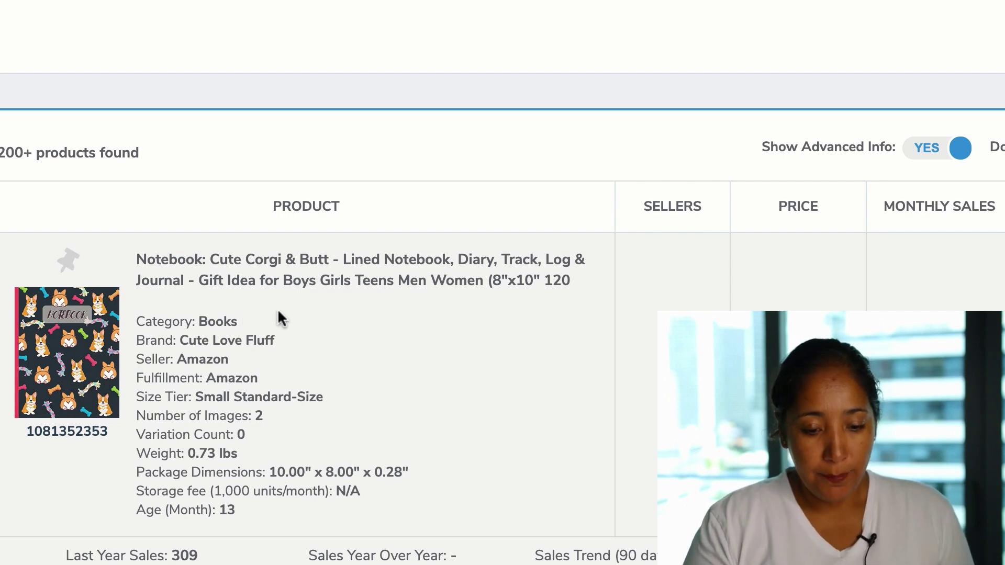
scroll(299, 425, down, 1)
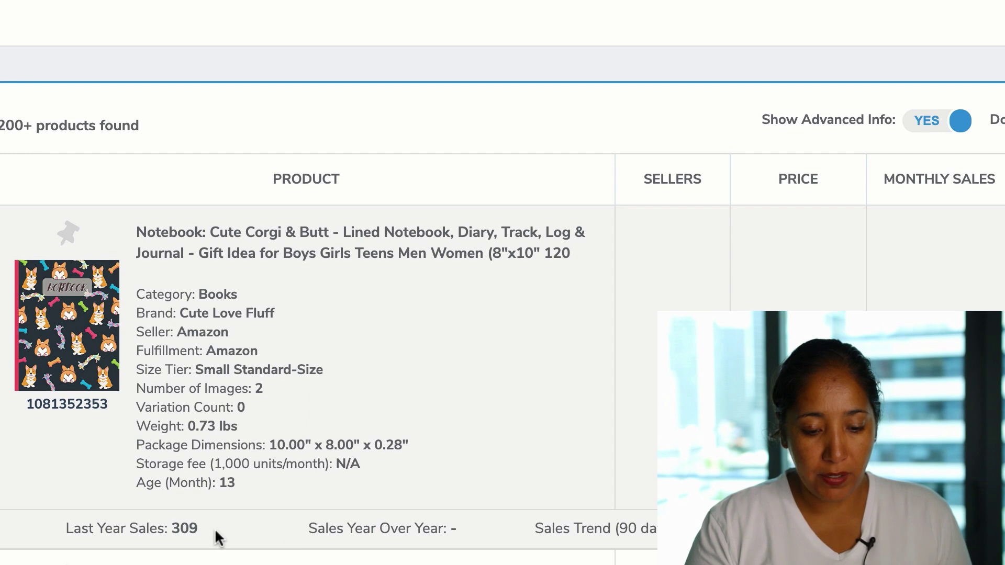
drag(215, 530, 134, 526)
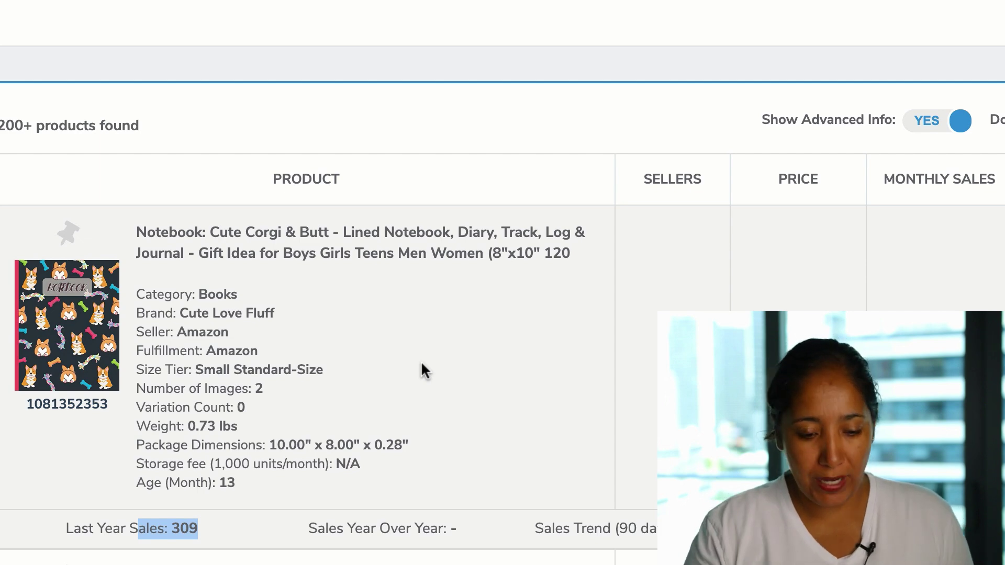
scroll(421, 364, down, 7)
scroll(418, 372, down, 1)
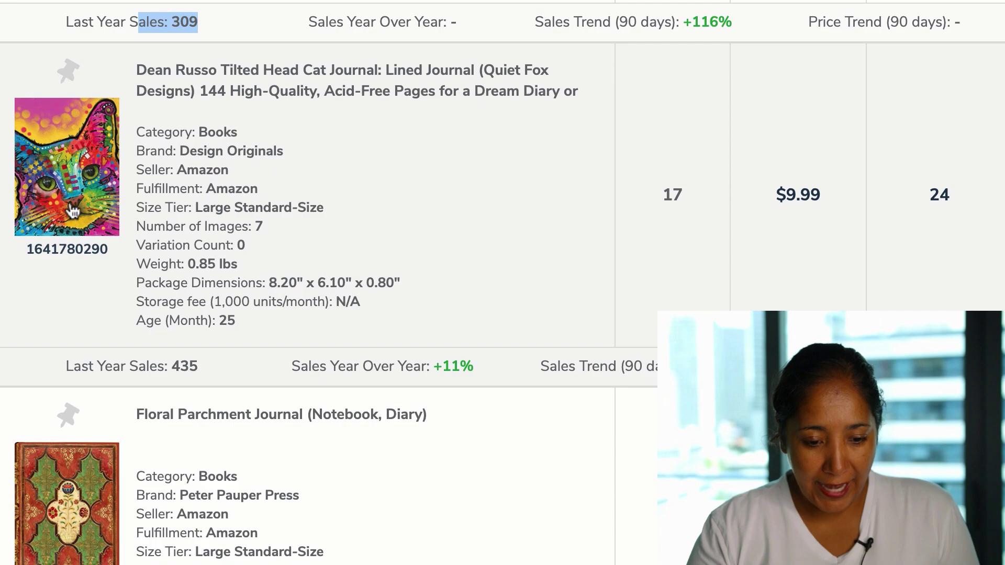
scroll(464, 327, down, 6)
scroll(465, 330, down, 15)
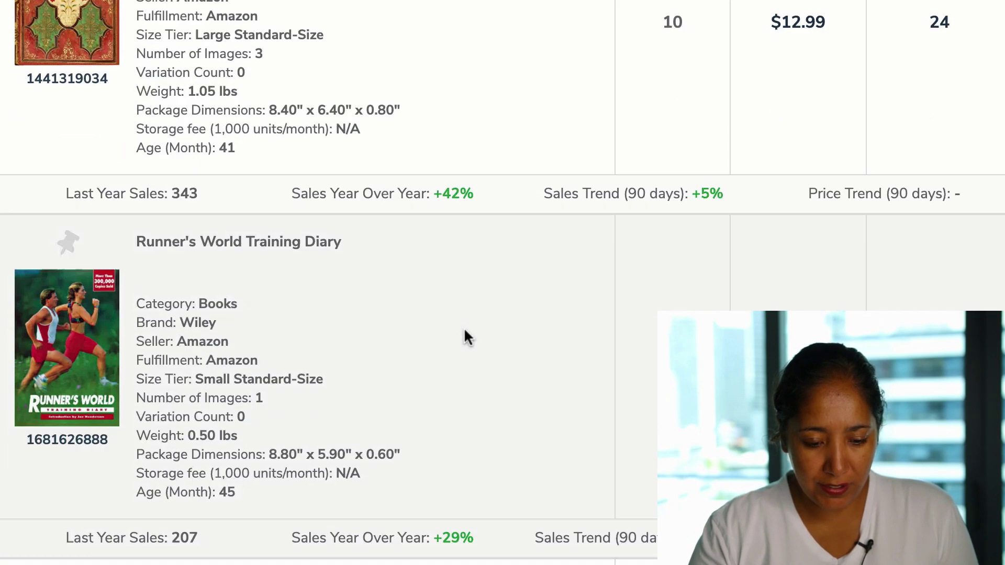
scroll(464, 330, down, 2)
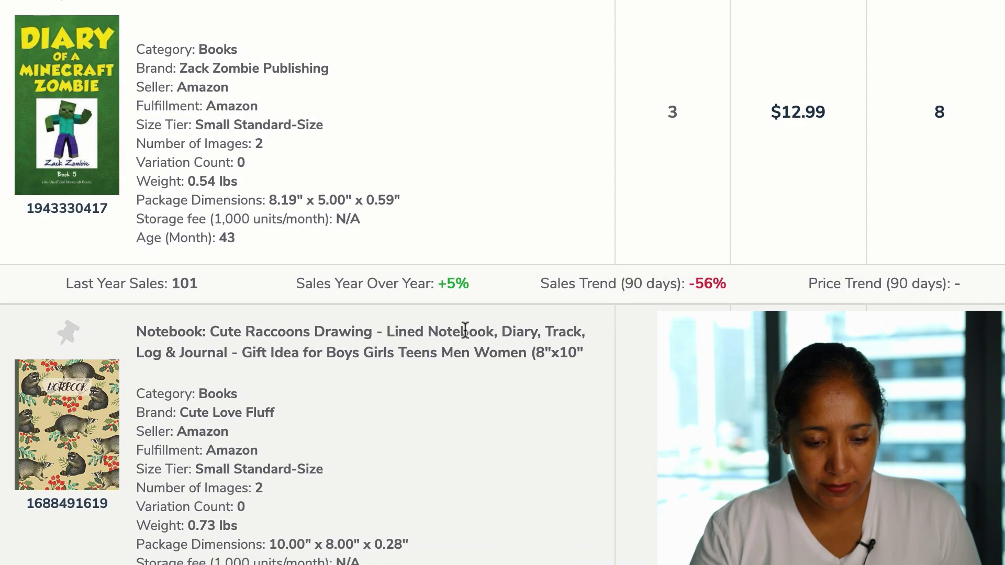
Return to the Black Box filters and replace the title keyword with christmas diary.
scroll(466, 335, up, 20)
scroll(173, 431, down, 2)
double_click(41, 526)
text(christams)
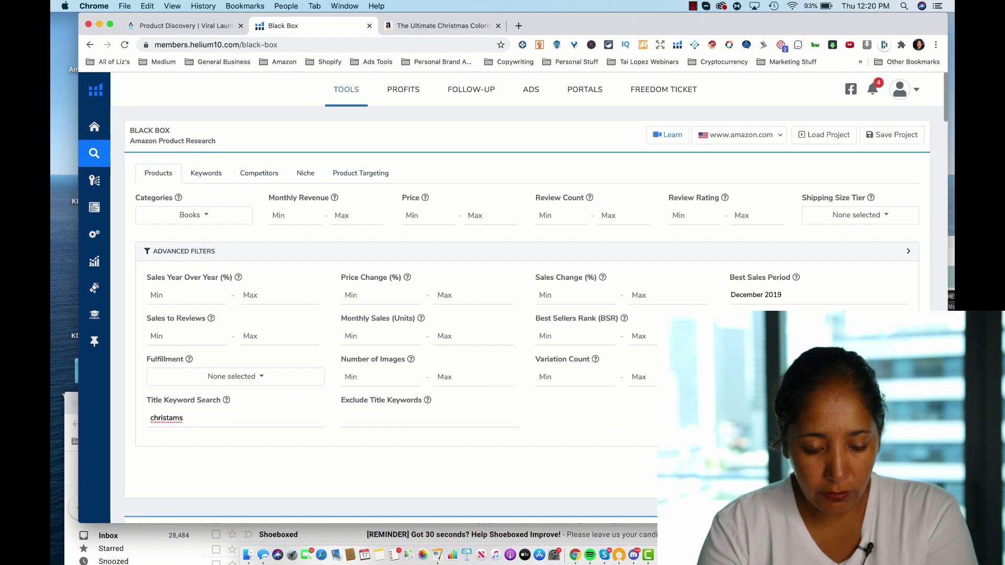
key(BackSpace)
key(BackSpace)
key(BackSpace)
text(mas )
text(dairy)
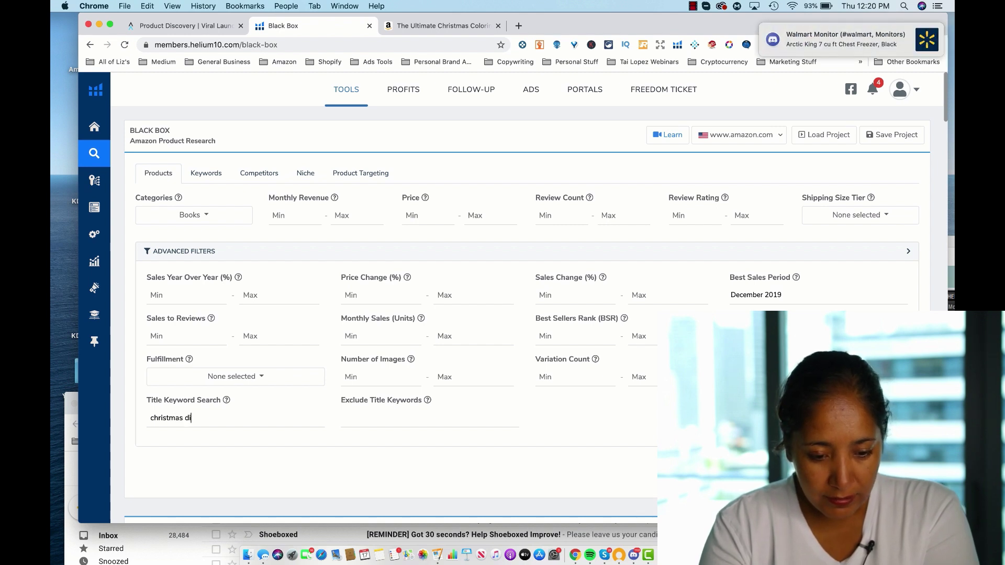
Change the title keyword to christmas journal and search the Books category with December 2019 as best sales period.
key(BackSpace)
key(BackSpace)
key(BackSpace)
key(BackSpace)
key(BackSpace)
text(jouranl)
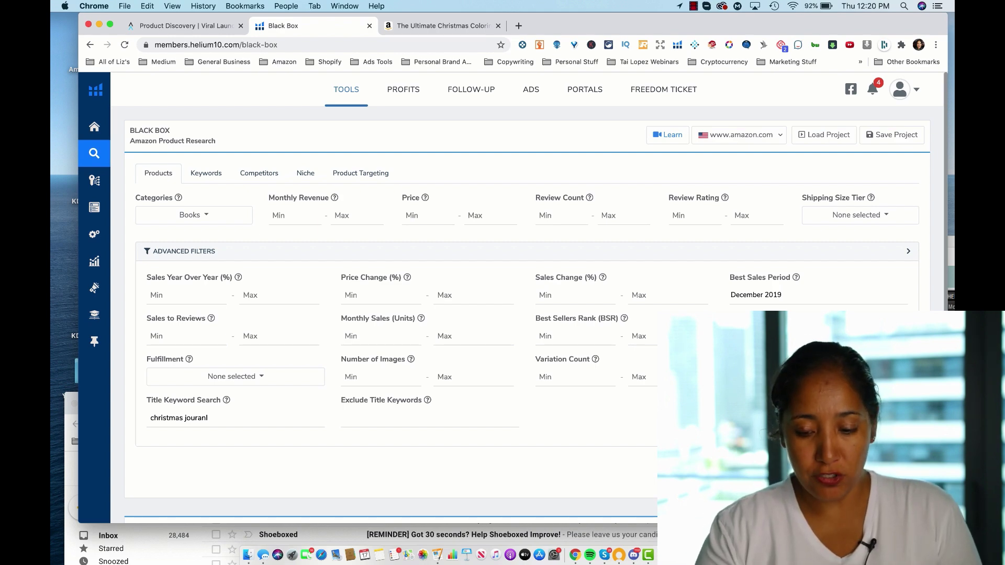
scroll(226, 259, down, 5)
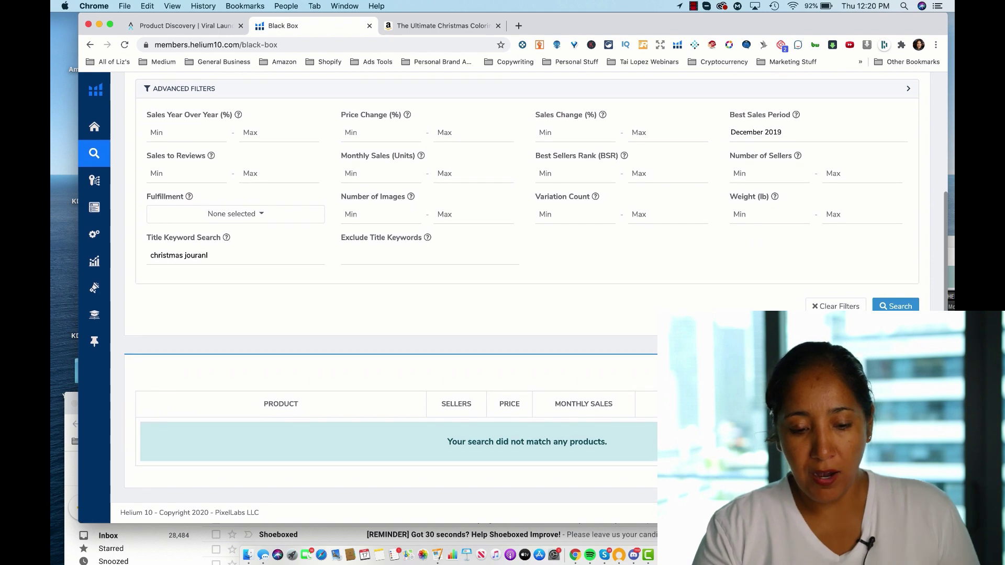
key(BackSpace)
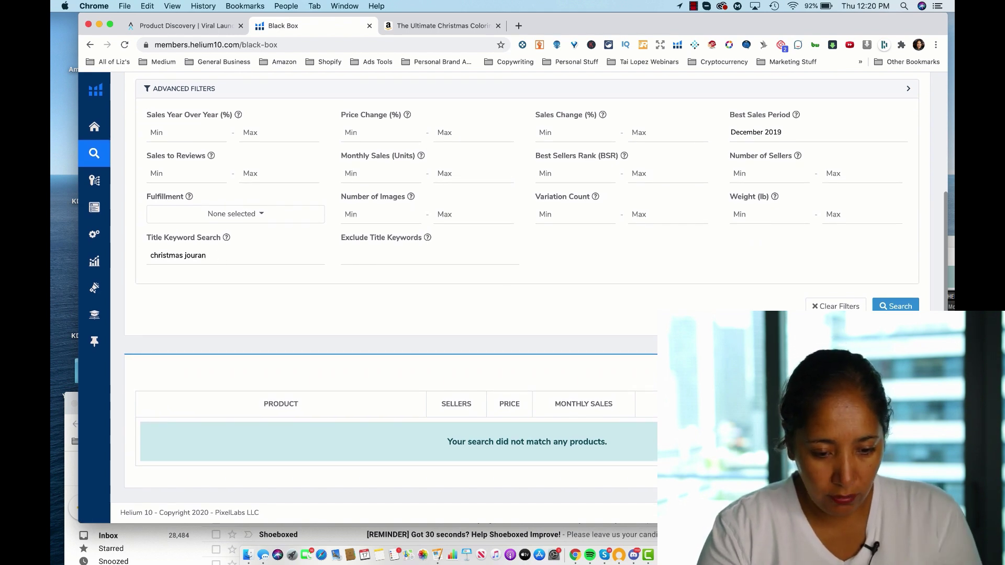
text(nal)
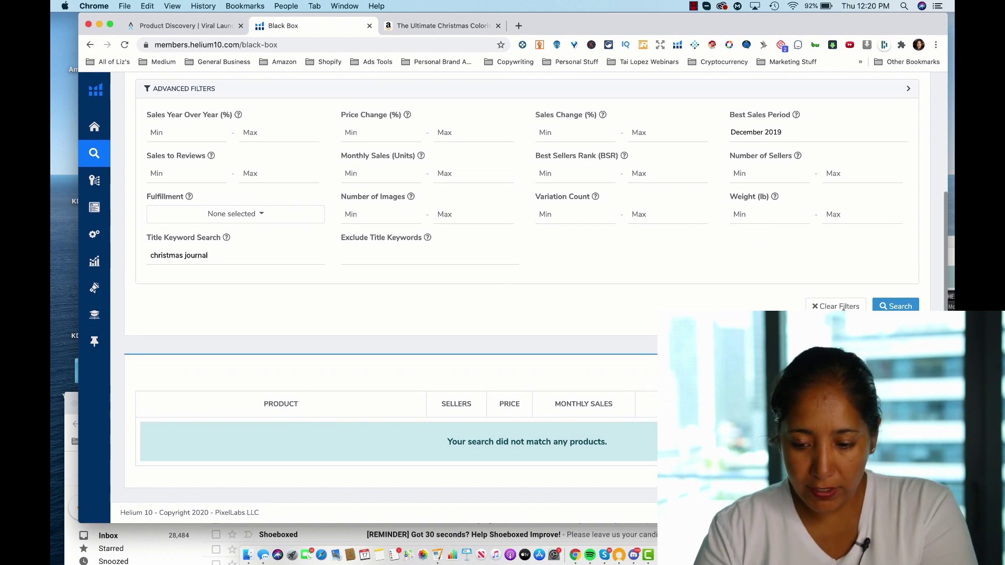
click(887, 307)
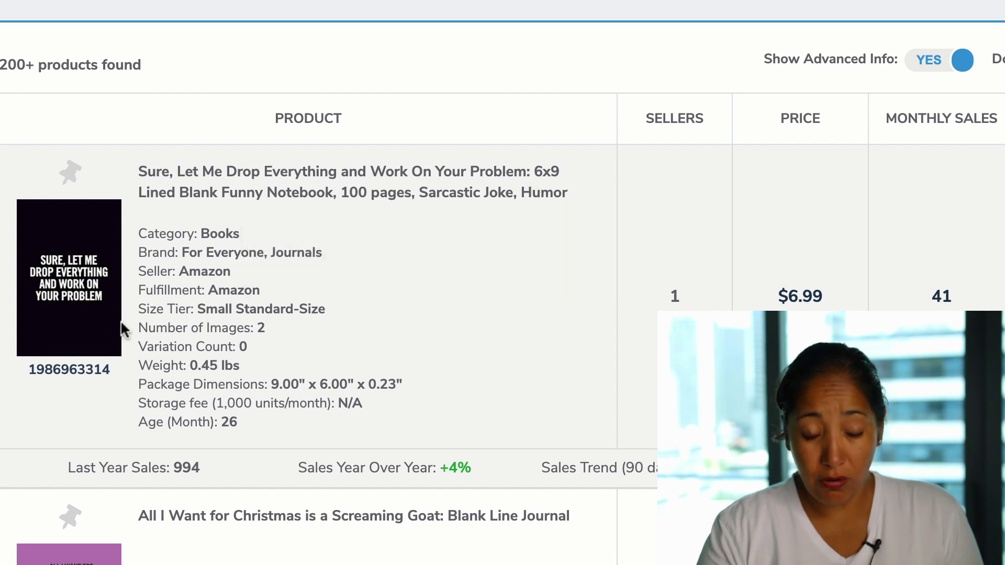
Examine the Christmas journal results' prices, last-year sales and 90-day sales trends down to Diary of a Badass Vegan.
drag(201, 467, 152, 467)
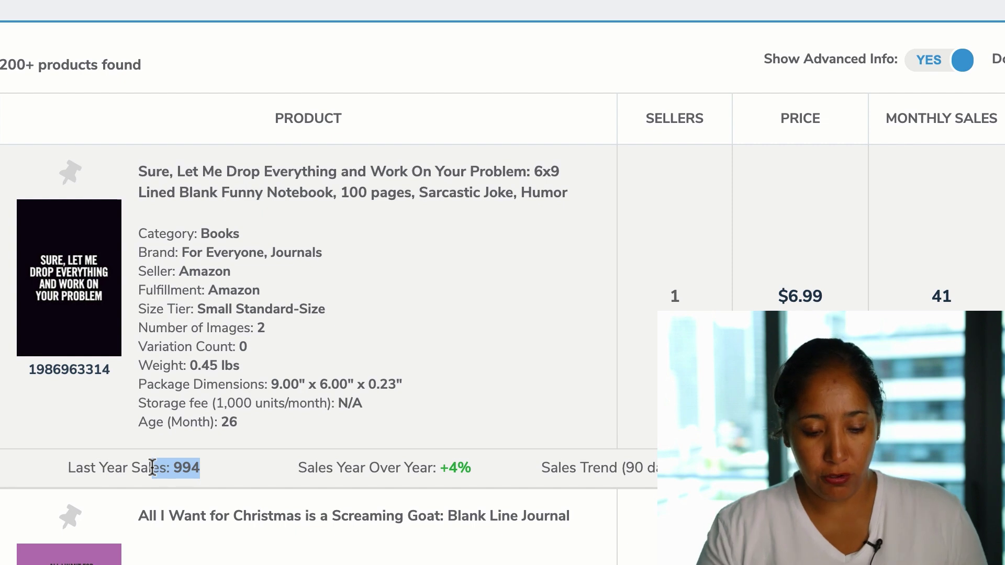
scroll(152, 467, down, 4)
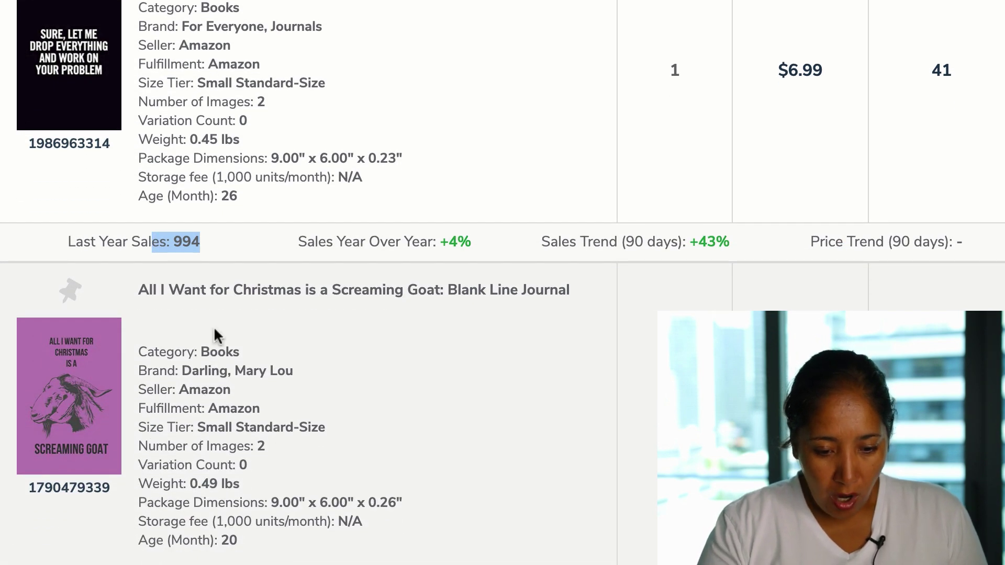
scroll(480, 352, down, 2)
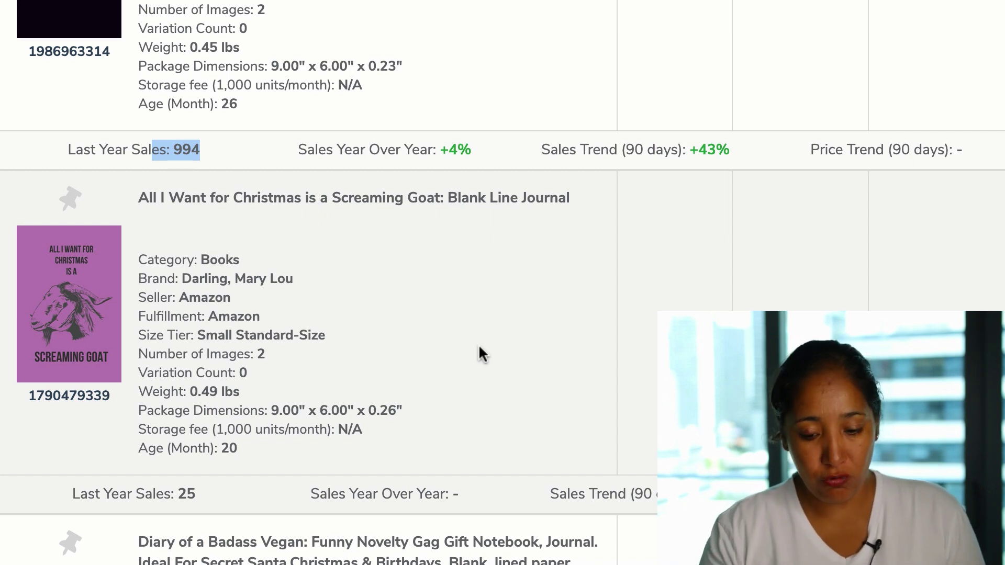
scroll(492, 329, up, 2)
drag(827, 272, 791, 274)
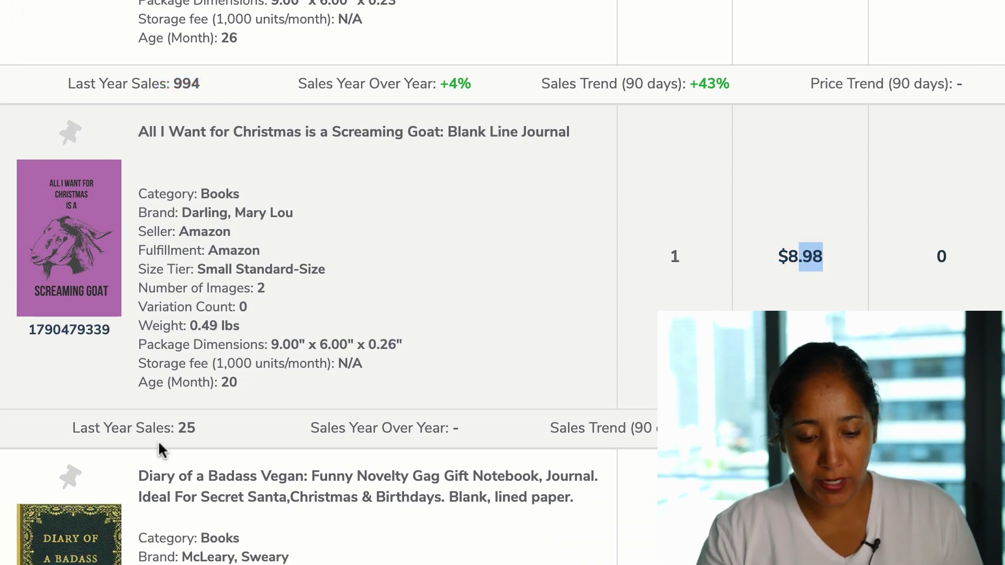
drag(201, 430, 168, 427)
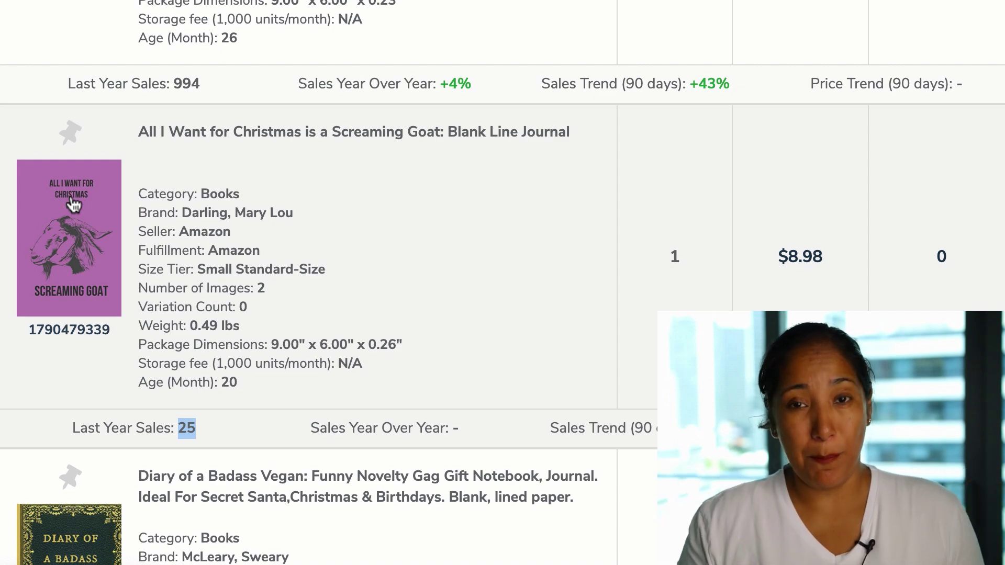
scroll(348, 210, down, 8)
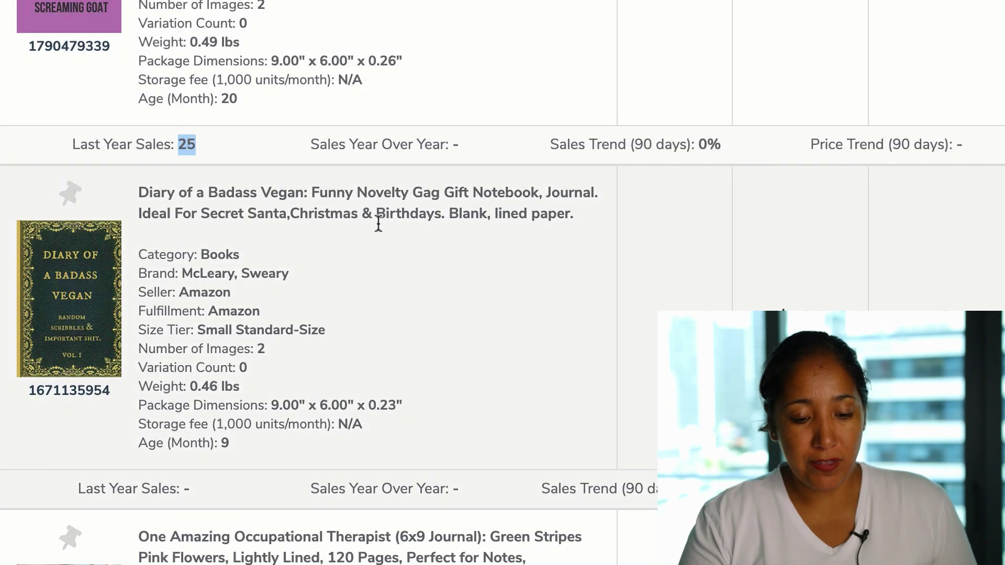
scroll(378, 231, down, 1)
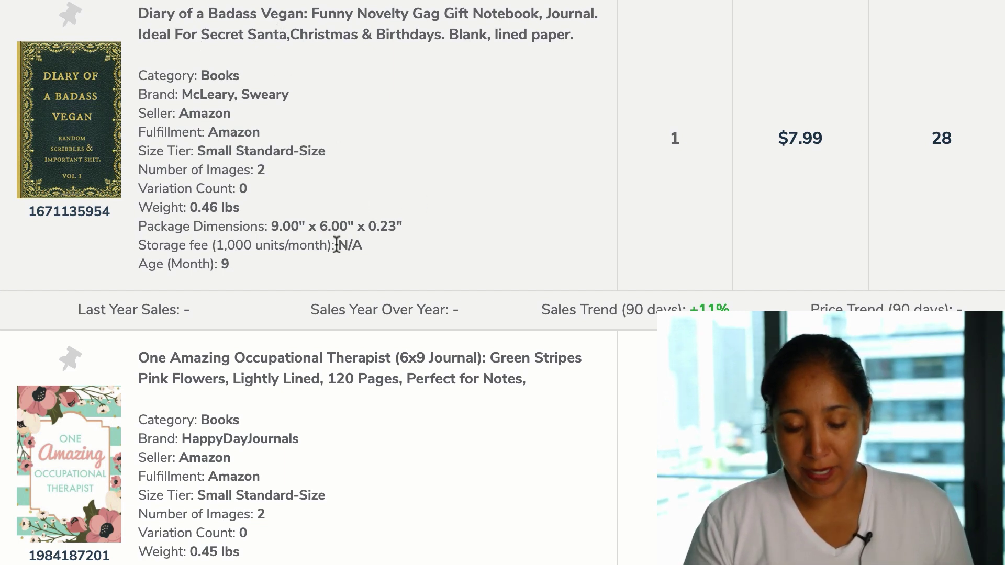
drag(730, 306, 704, 309)
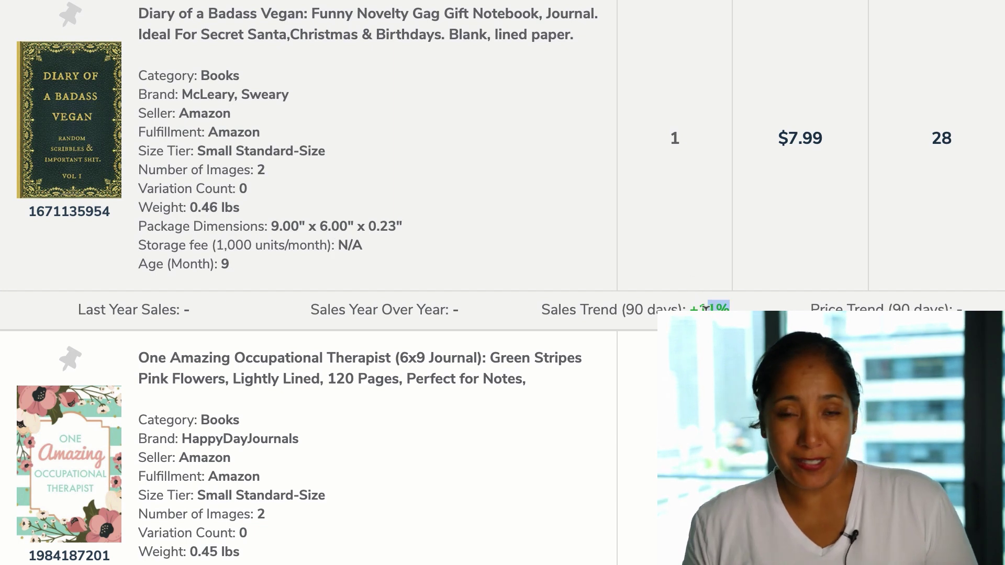